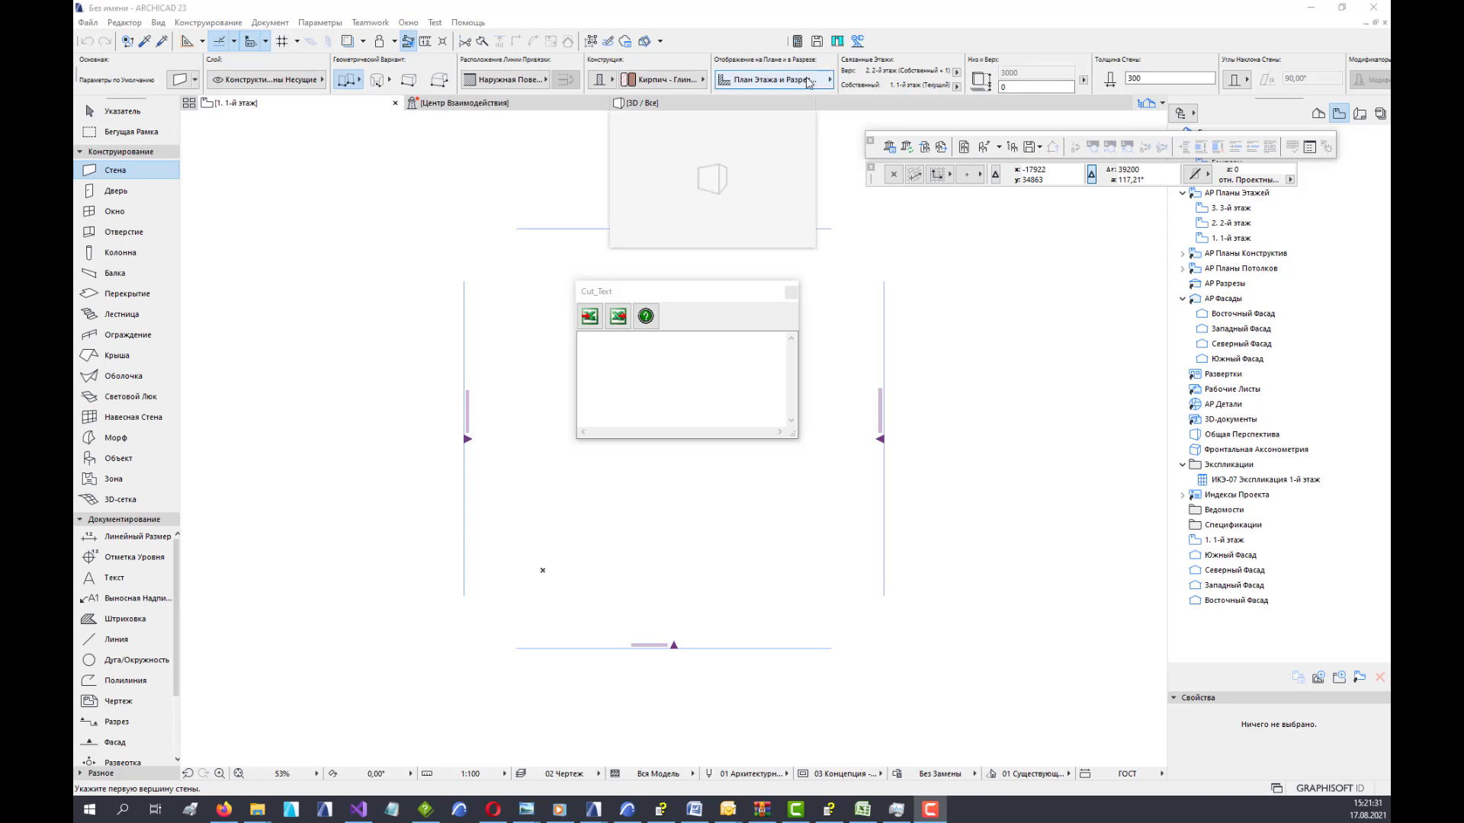
Close the open Cut_Text window and relaunch the Cut_Text configuration of LabPP_Automat.
{"action": "left_click", "coordinate": [858, 41]}
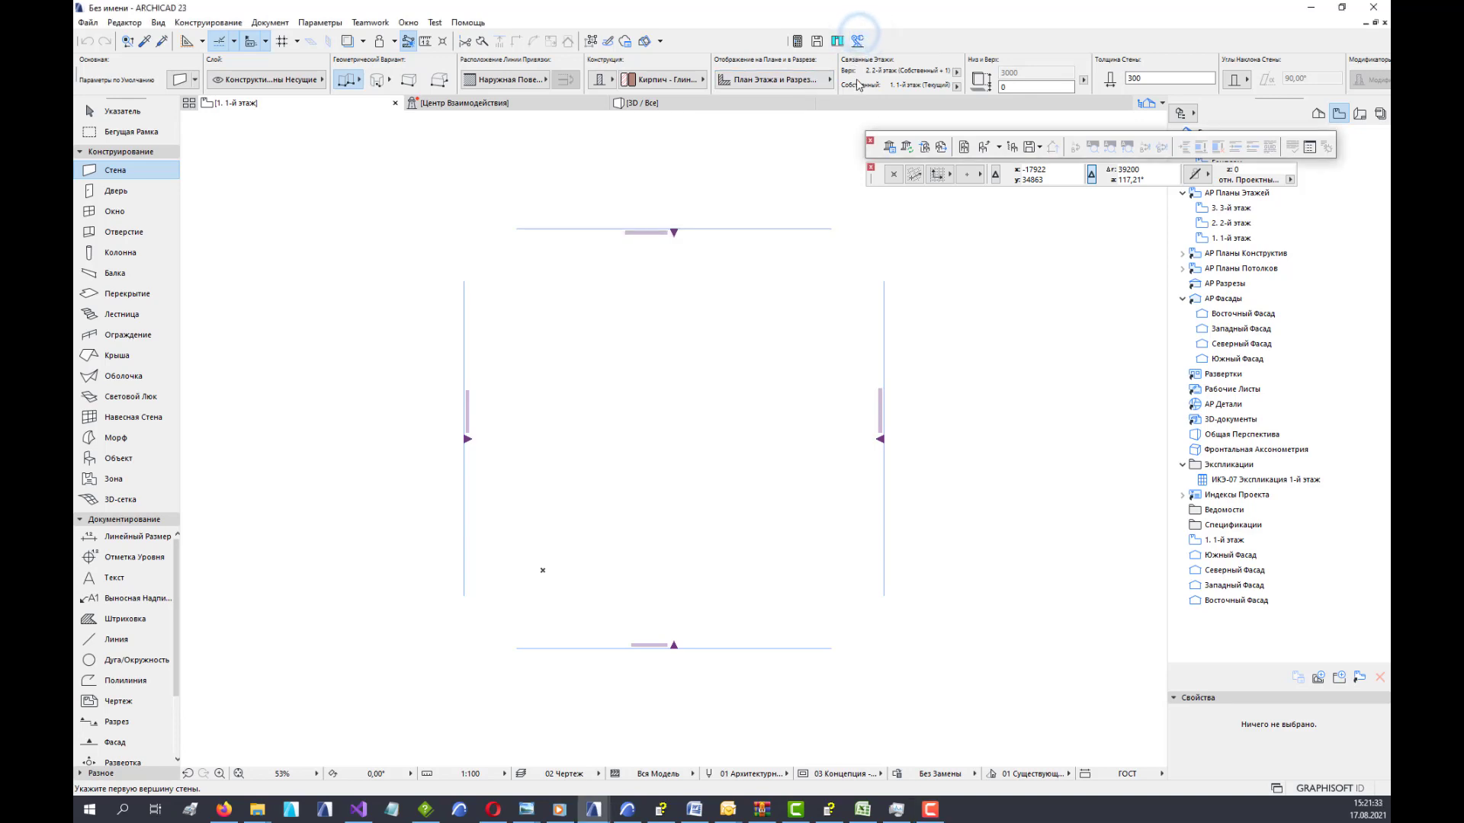
{"action": "left_click", "coordinate": [859, 41]}
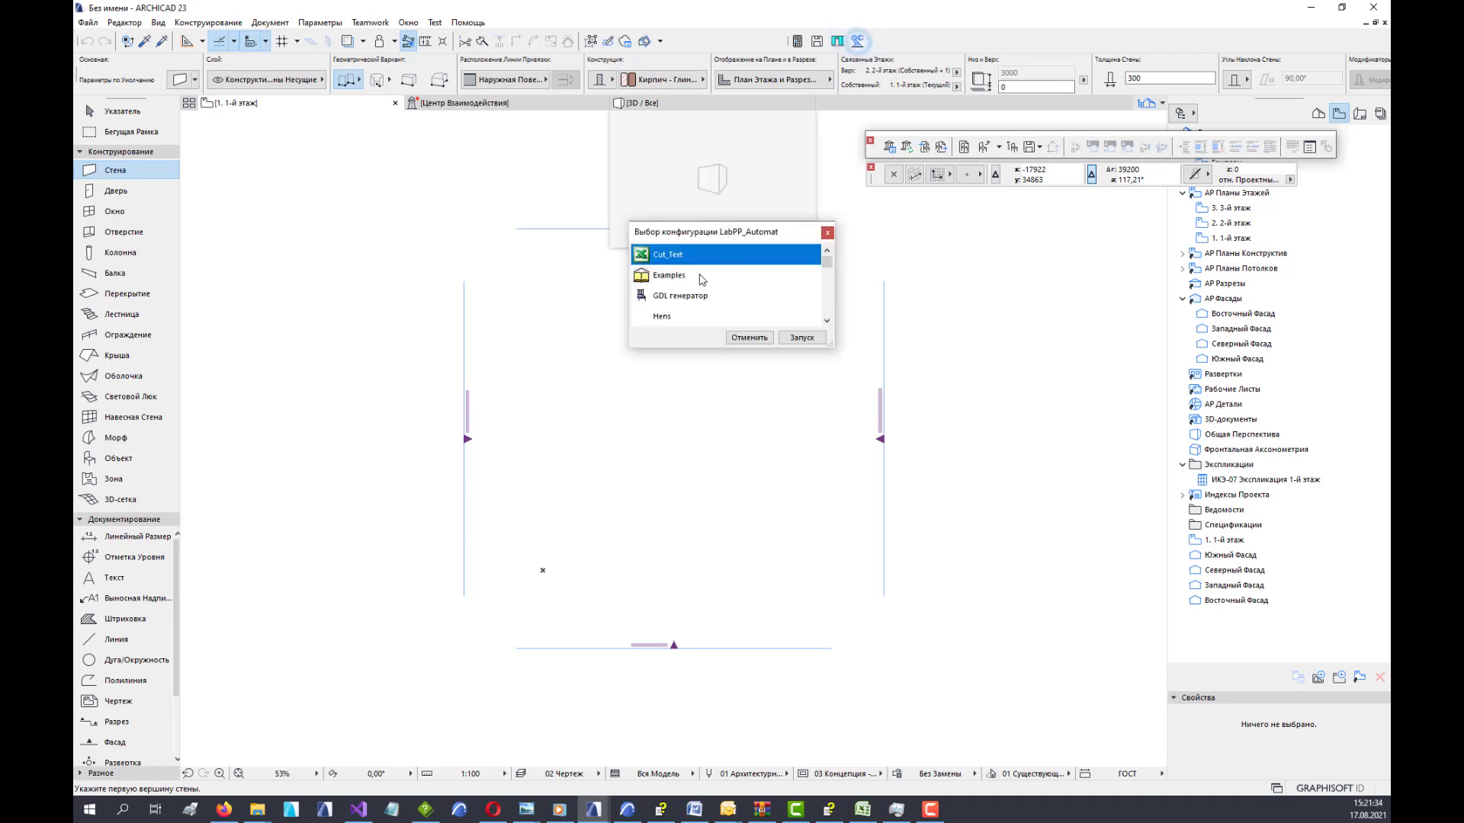
{"action": "left_click", "coordinate": [802, 337]}
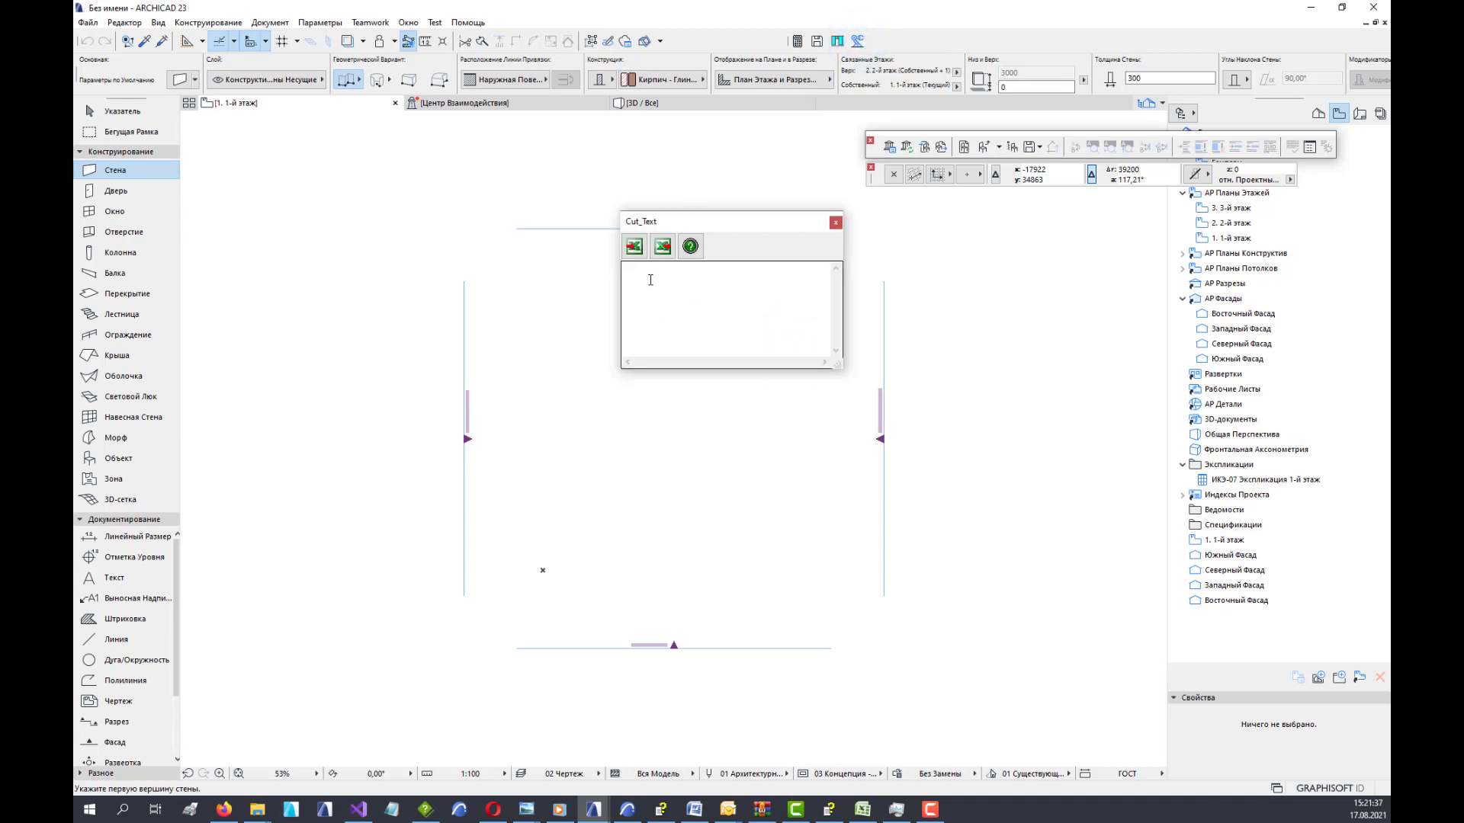
Export the project autotexts with Cut_Text to Лист1 of Test_V1.xlsx and bring up the filled list in Excel.
{"action": "left_click", "coordinate": [862, 810]}
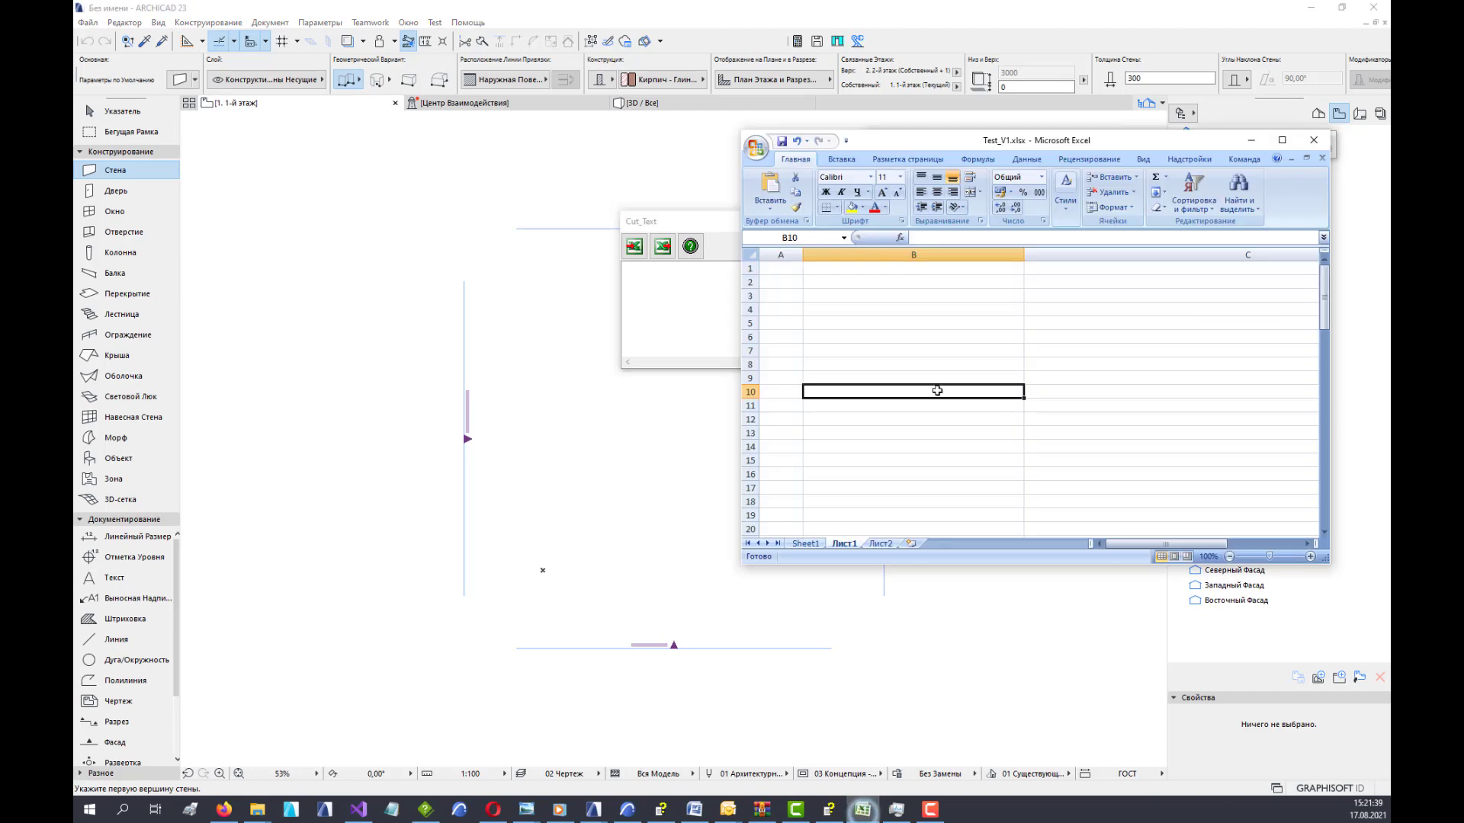
{"action": "mouse_move", "coordinate": [983, 150]}
{"action": "left_mouse_down"}
{"action": "mouse_move", "coordinate": [888, 290]}
{"action": "mouse_move", "coordinate": [793, 319]}
{"action": "left_mouse_up"}
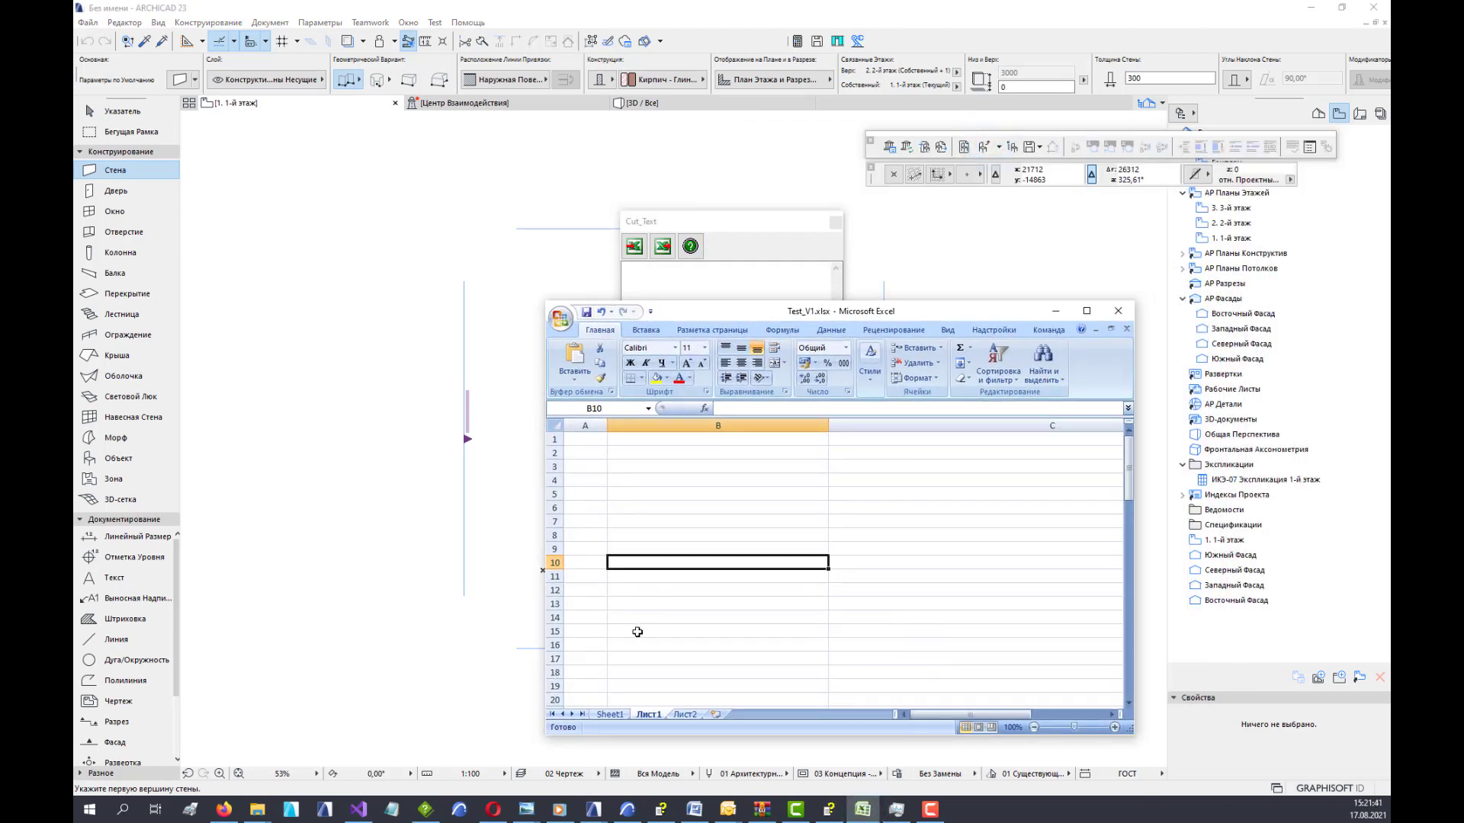
{"action": "left_click", "coordinate": [636, 244]}
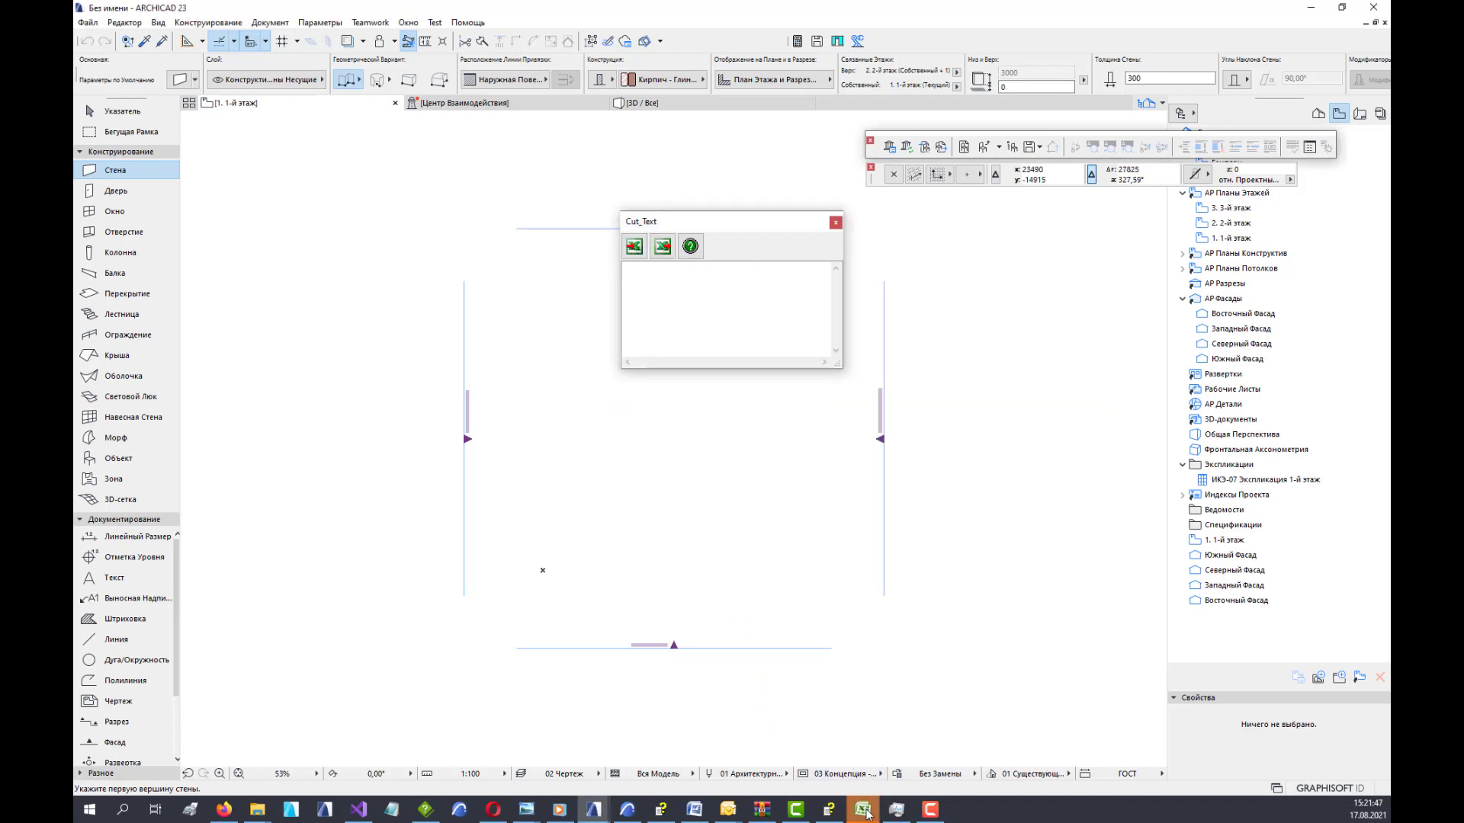
{"action": "scroll", "coordinate": [748, 565], "scroll_direction": "up", "scroll_amount": 20}
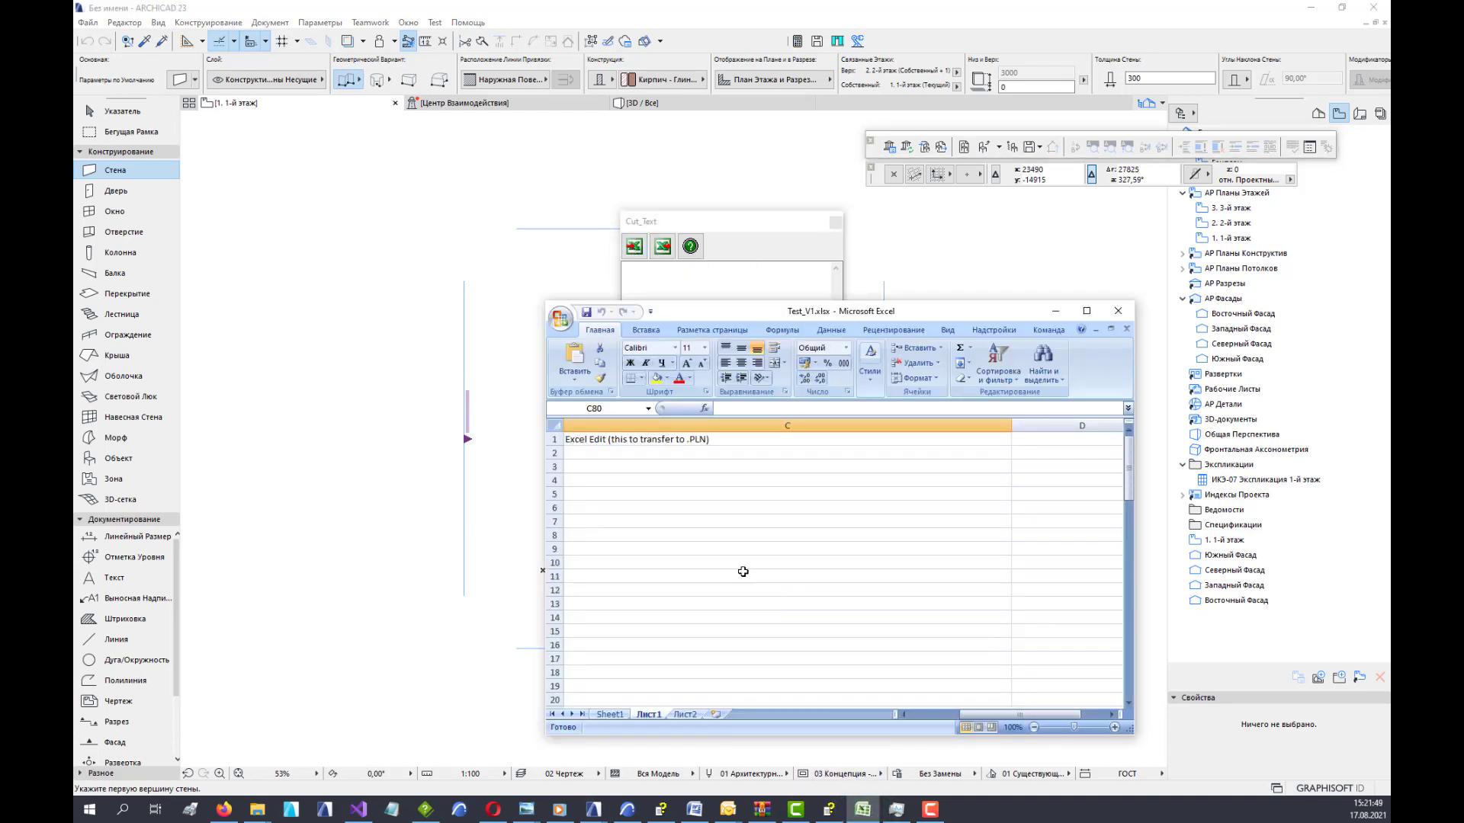
{"action": "left_click_drag", "start_coordinate": [1008, 717], "coordinate": [959, 717]}
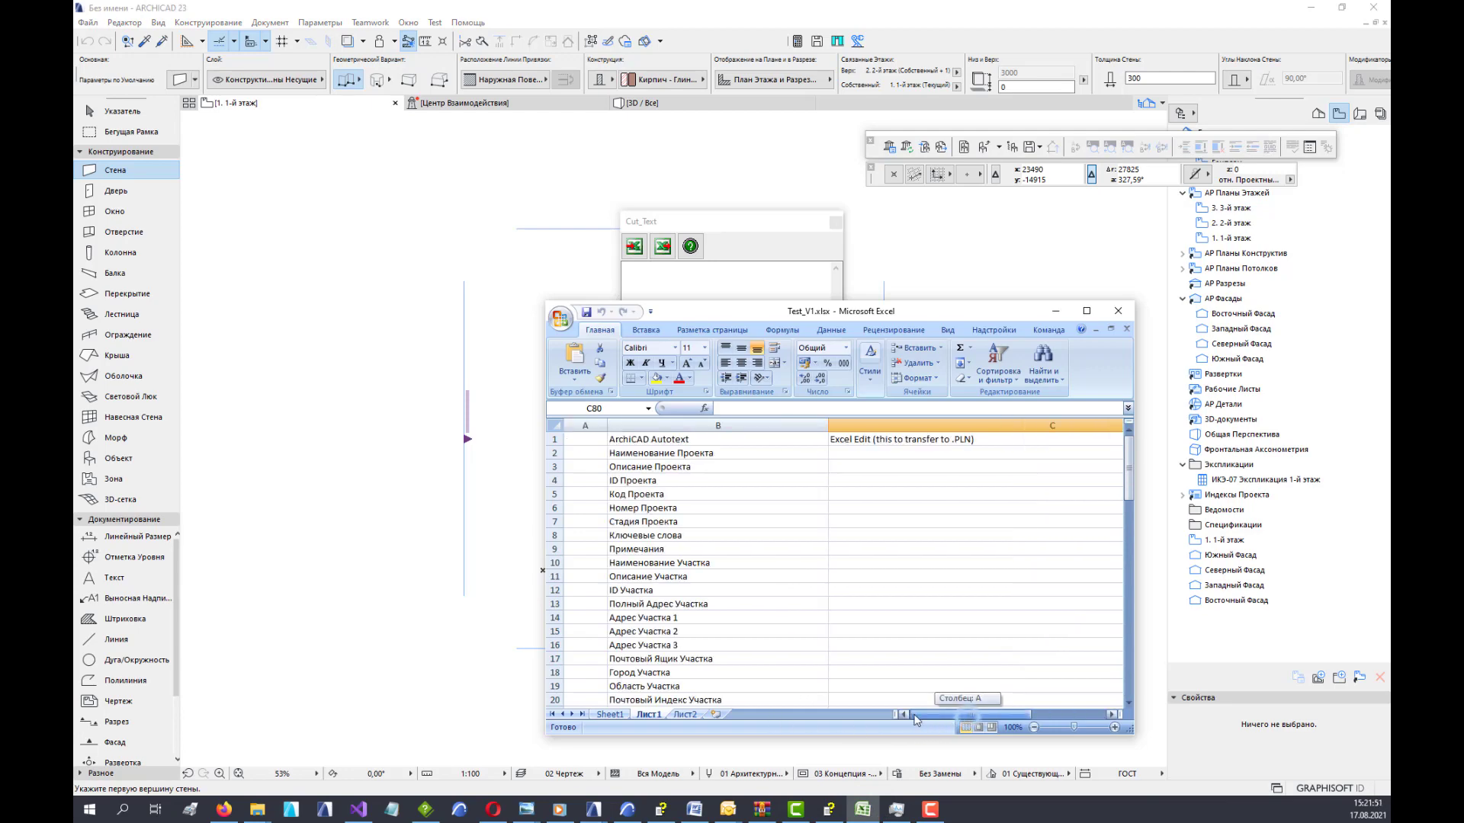
{"action": "left_click_drag", "start_coordinate": [783, 314], "coordinate": [844, 125]}
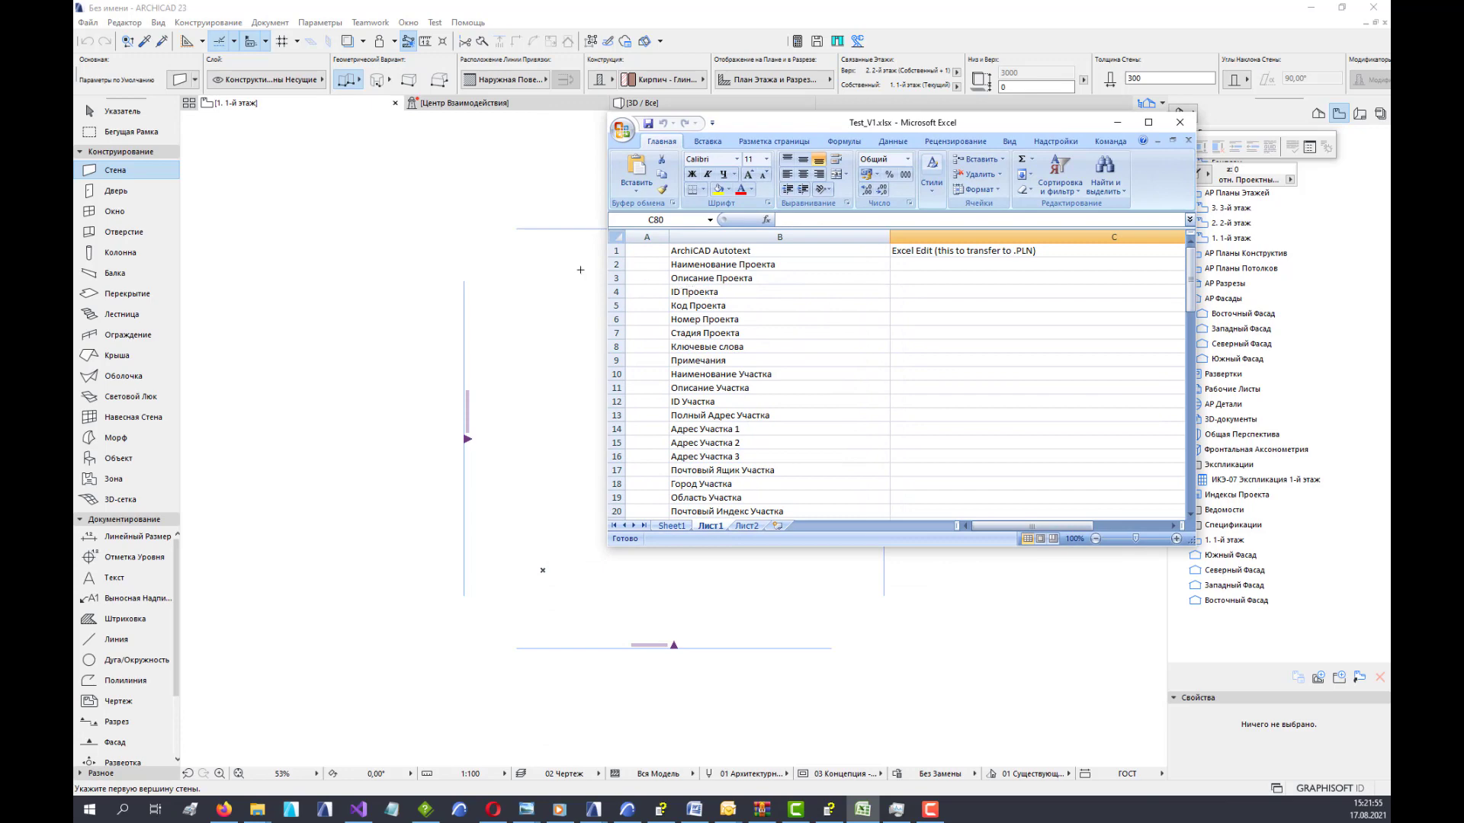
{"action": "left_click_drag", "start_coordinate": [763, 123], "coordinate": [875, 155]}
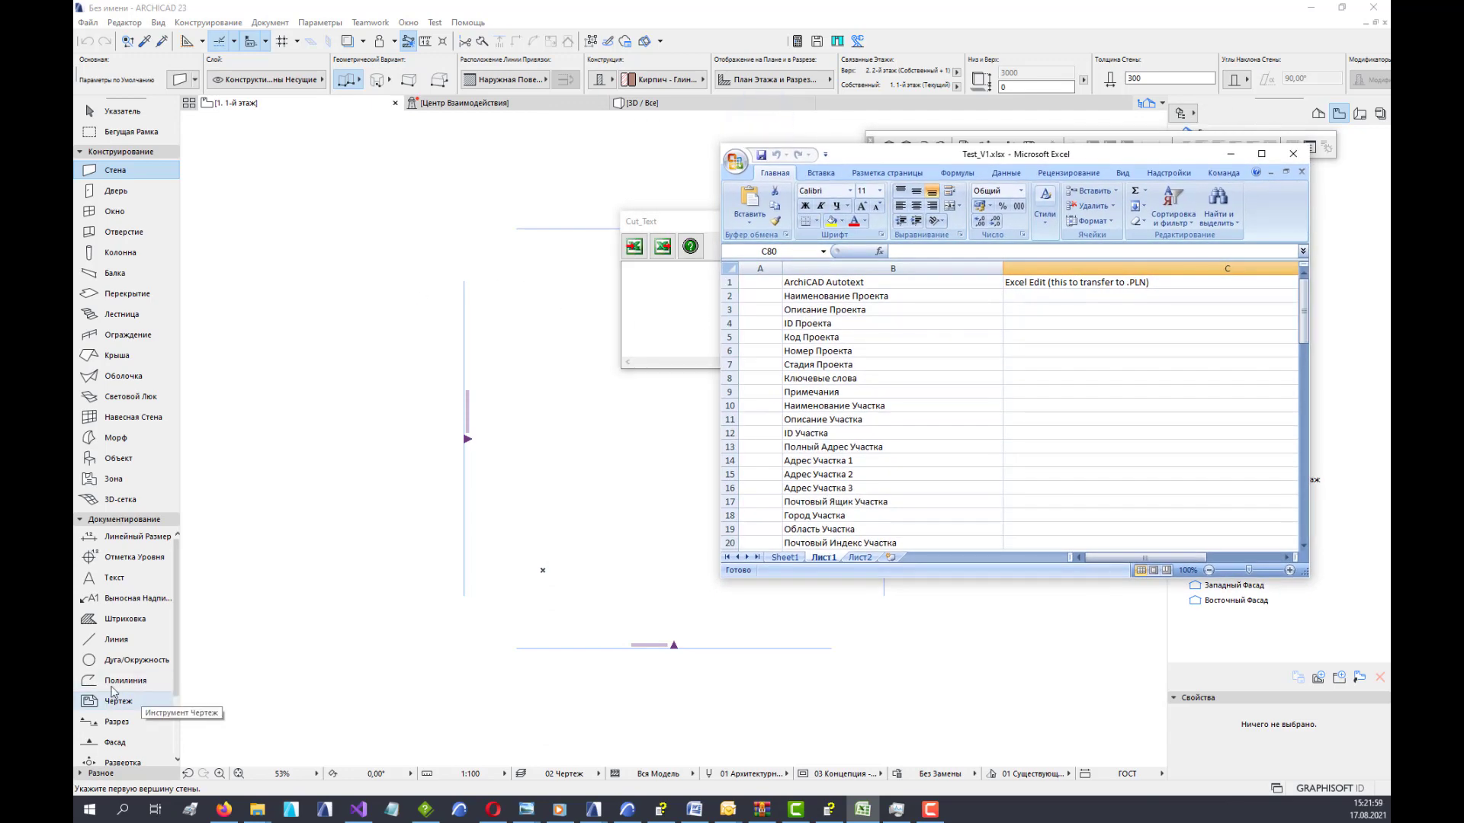
Switch back to ARCHICAD and place a text block on the 1st-floor plan containing the Наименование Проекта autotext.
{"action": "left_click", "coordinate": [114, 602]}
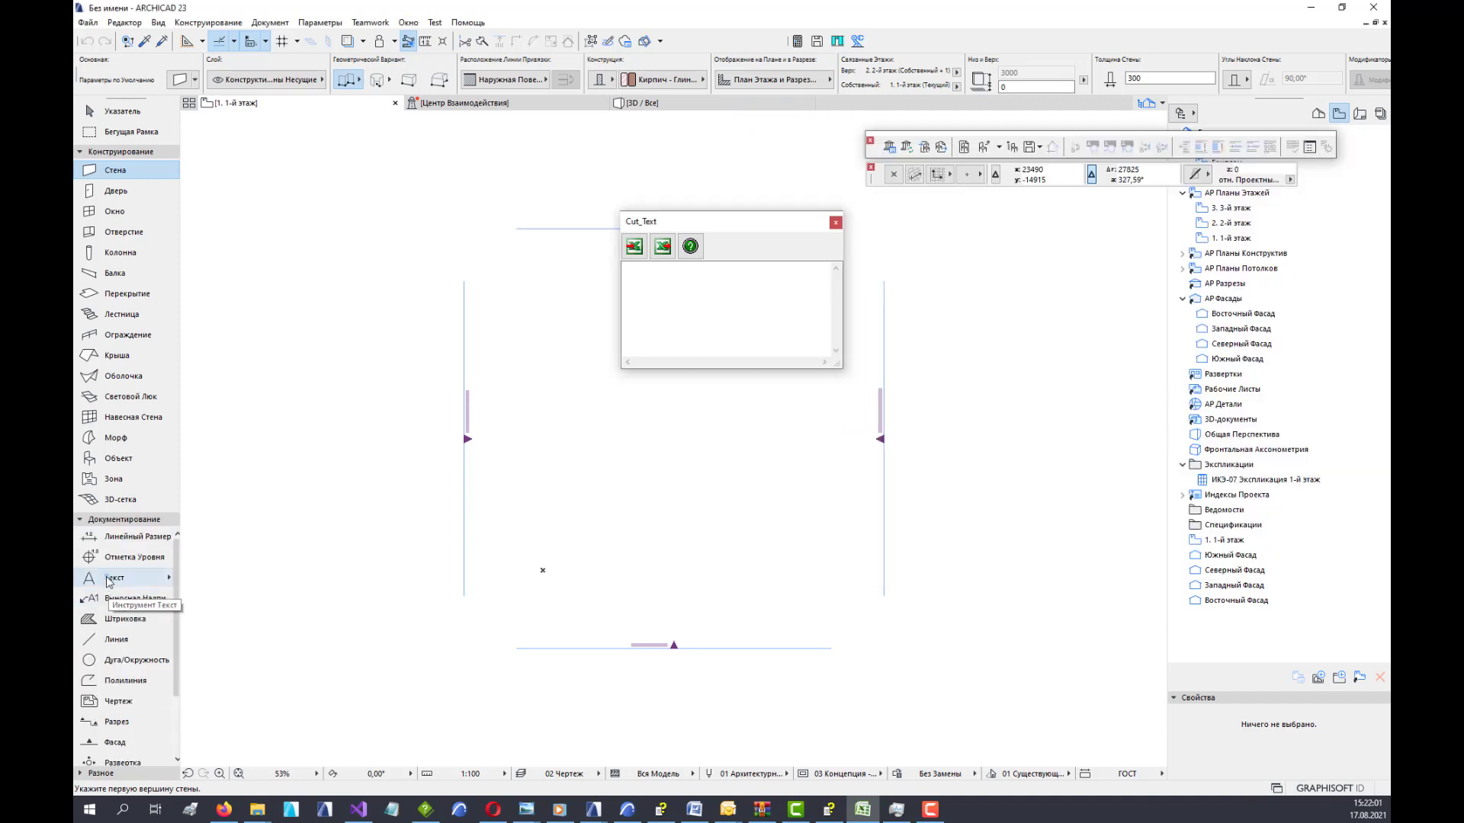
{"action": "left_click", "coordinate": [109, 579]}
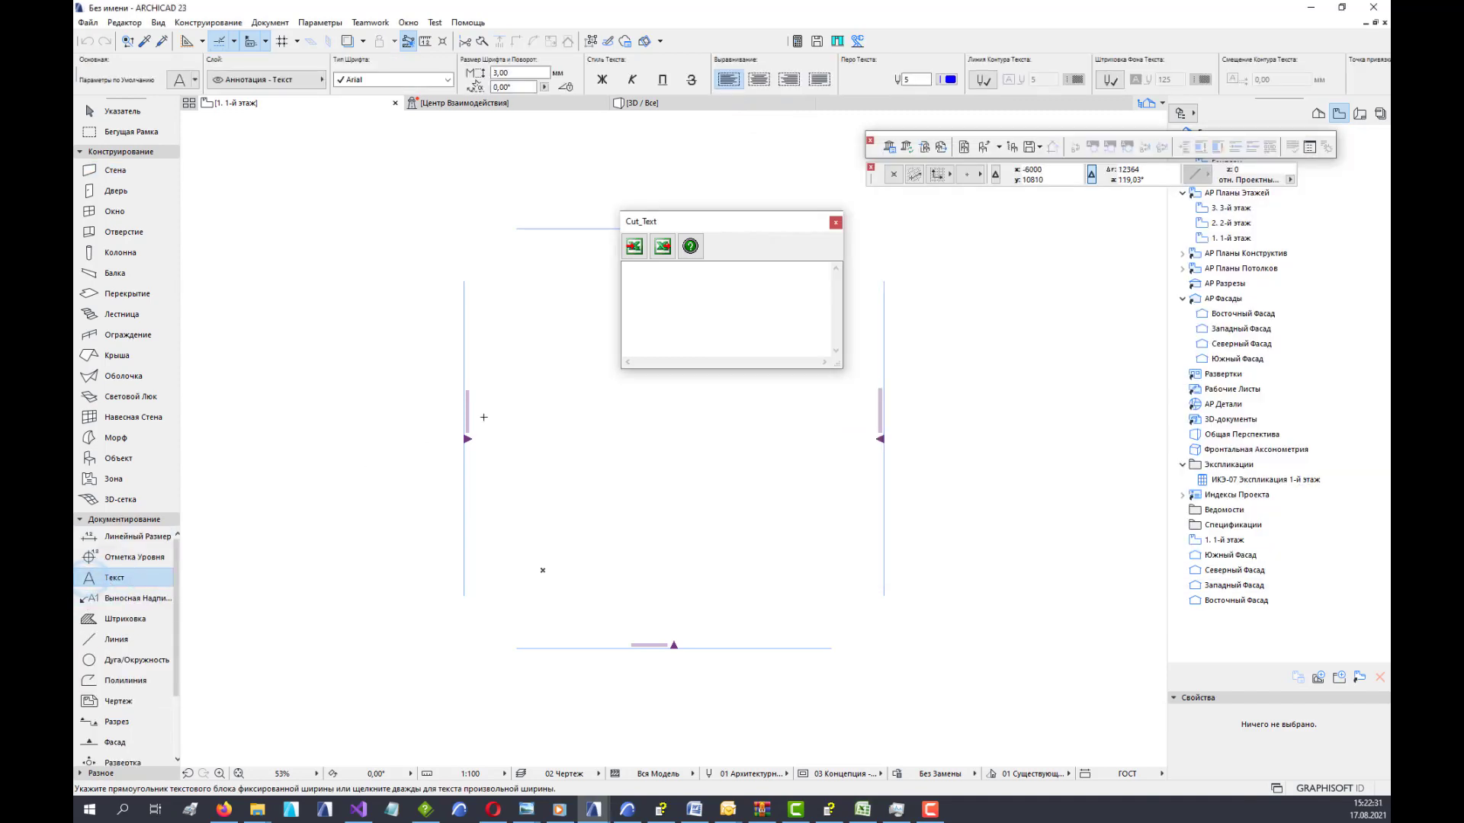
{"action": "left_click", "coordinate": [531, 392]}
{"action": "left_click", "coordinate": [797, 512]}
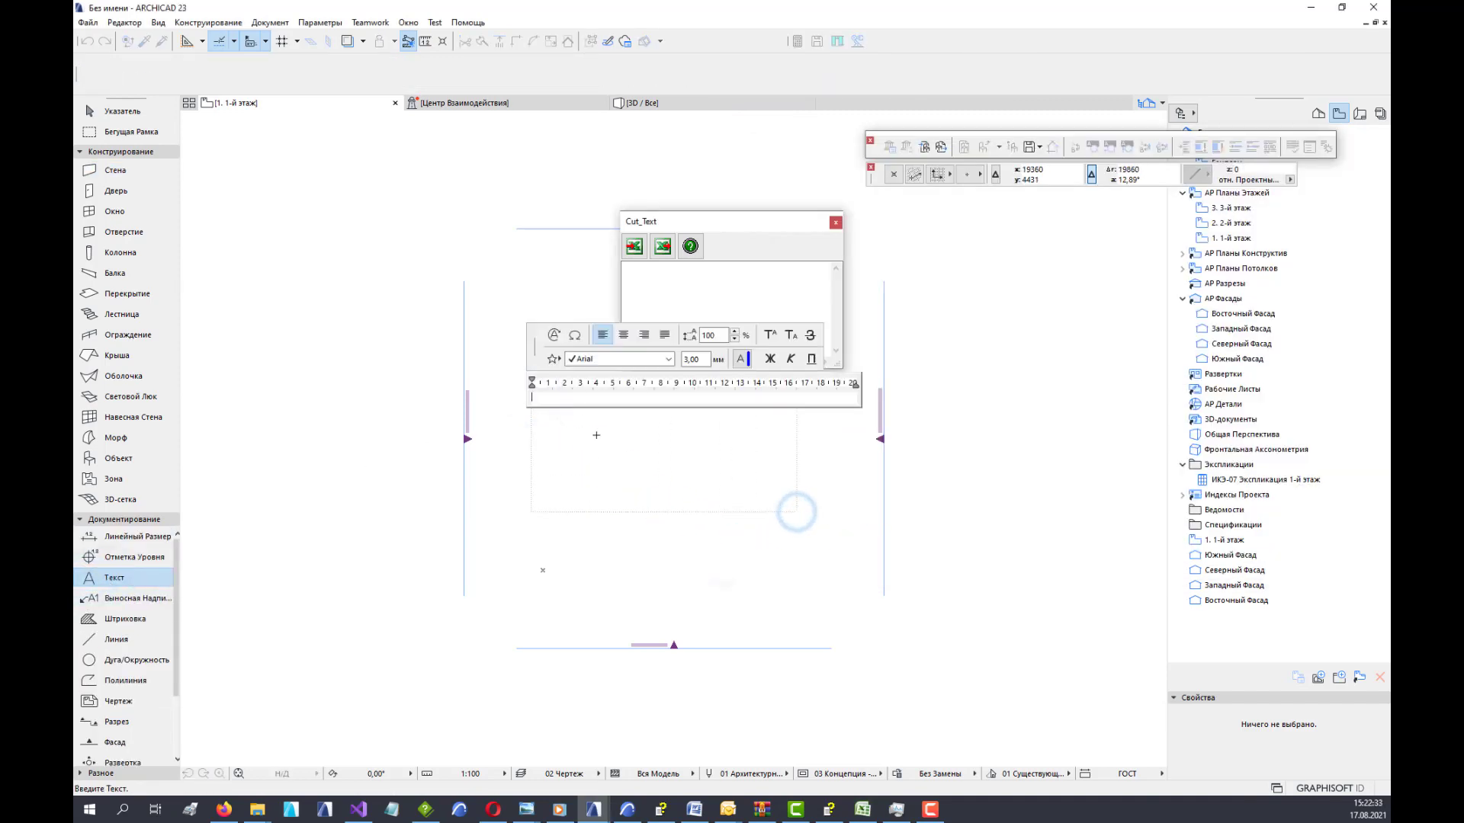
{"action": "left_click", "coordinate": [554, 335]}
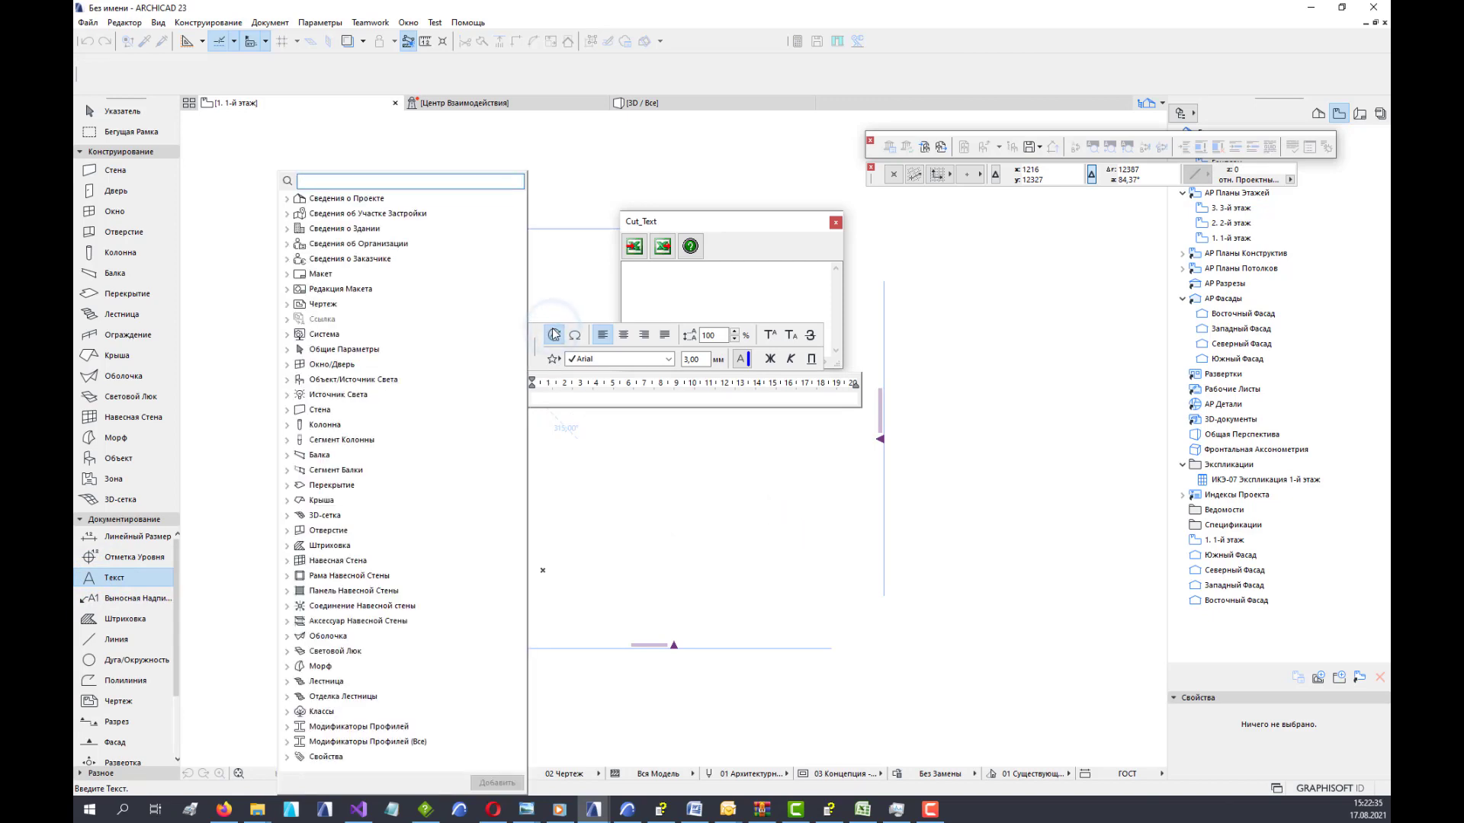
{"action": "left_click", "coordinate": [289, 200]}
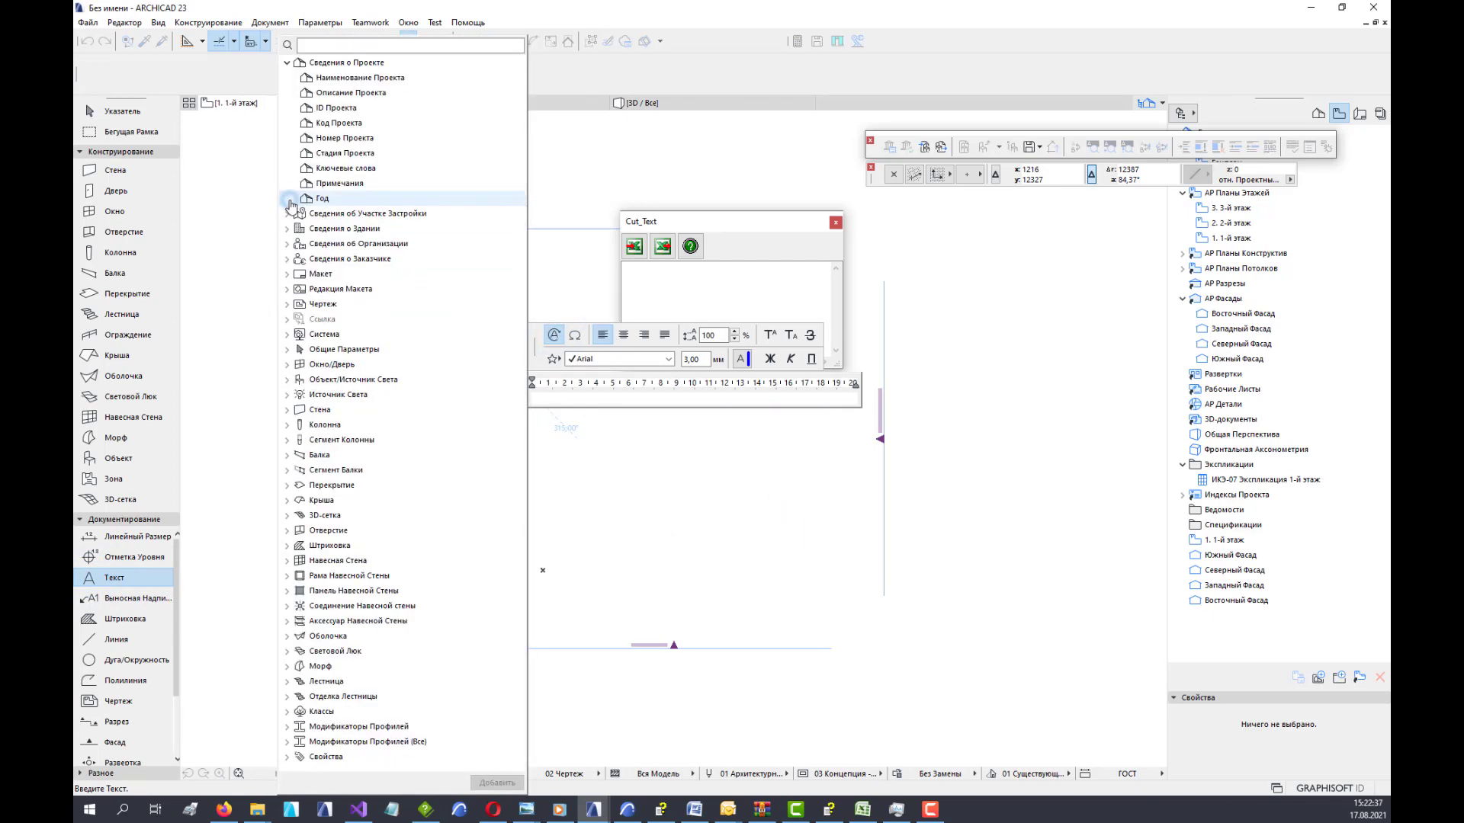
{"action": "left_click", "coordinate": [359, 79]}
{"action": "double_click", "coordinate": [359, 79]}
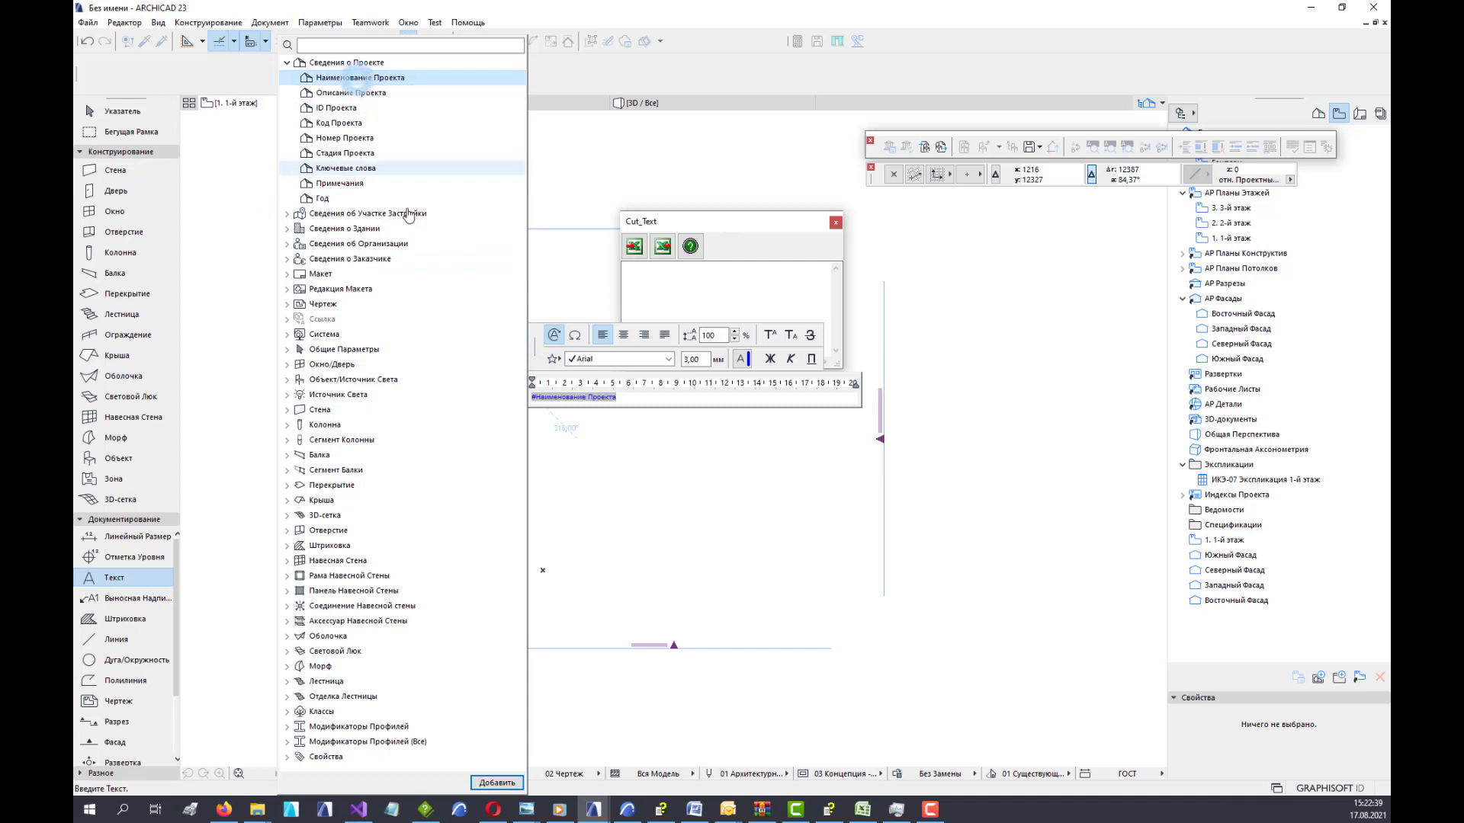
{"action": "left_click", "coordinate": [671, 444]}
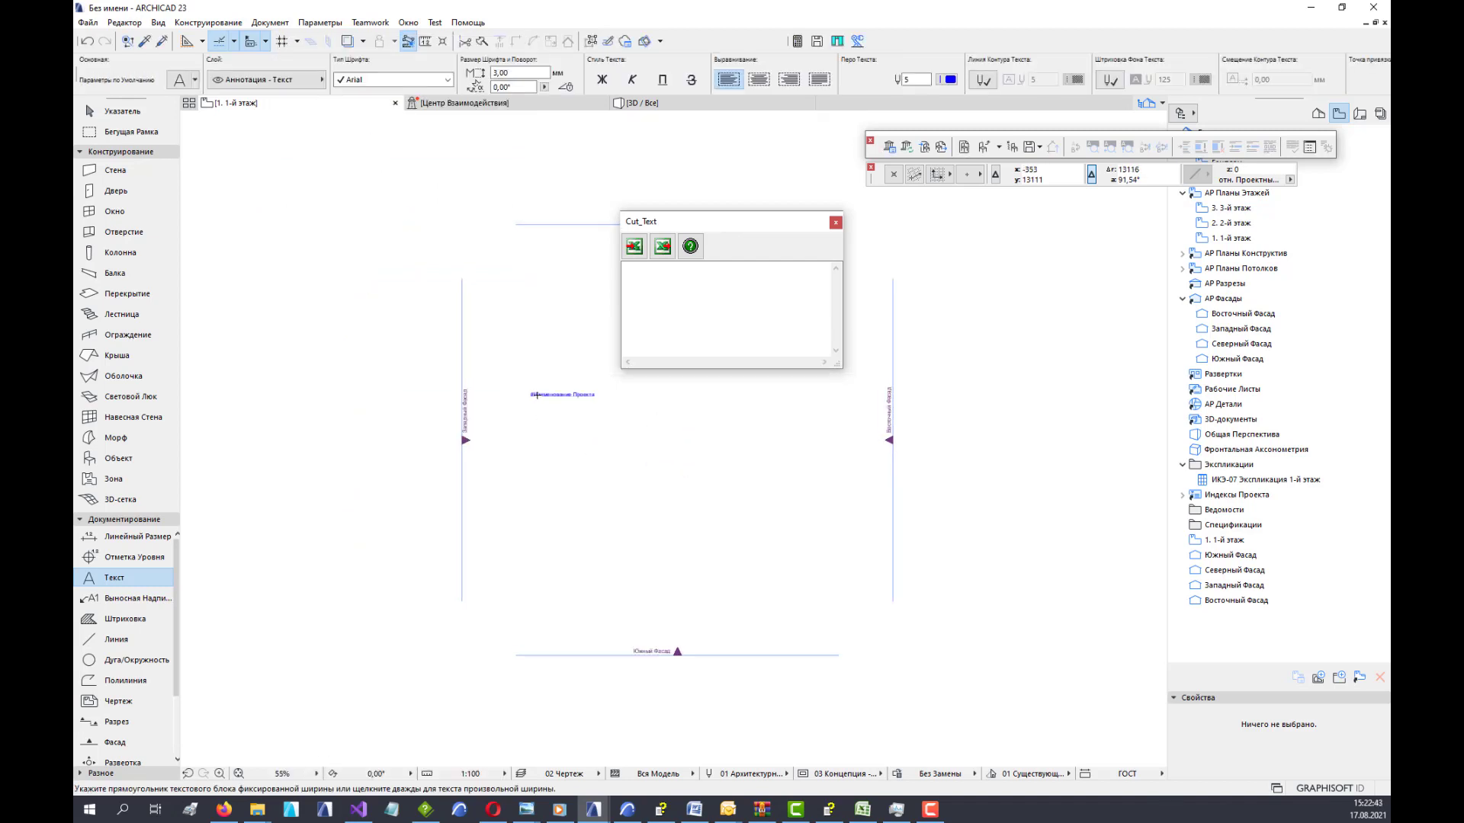
Set Наименование Проекта to "Мой проект" in the project information and return to the selection tool.
{"action": "scroll", "coordinate": [546, 430], "scroll_direction": "up", "scroll_amount": 8}
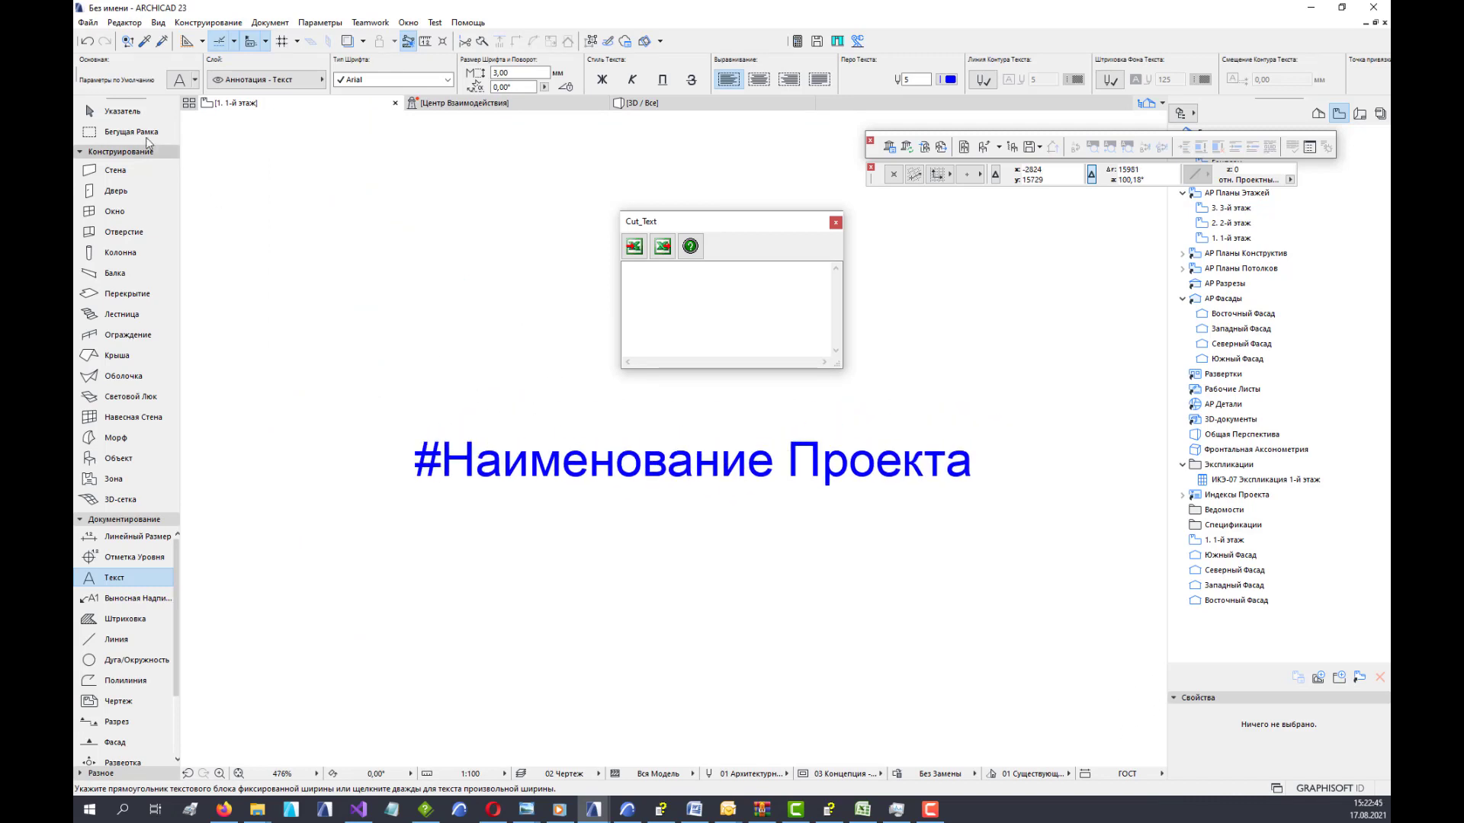
{"action": "left_click", "coordinate": [88, 22]}
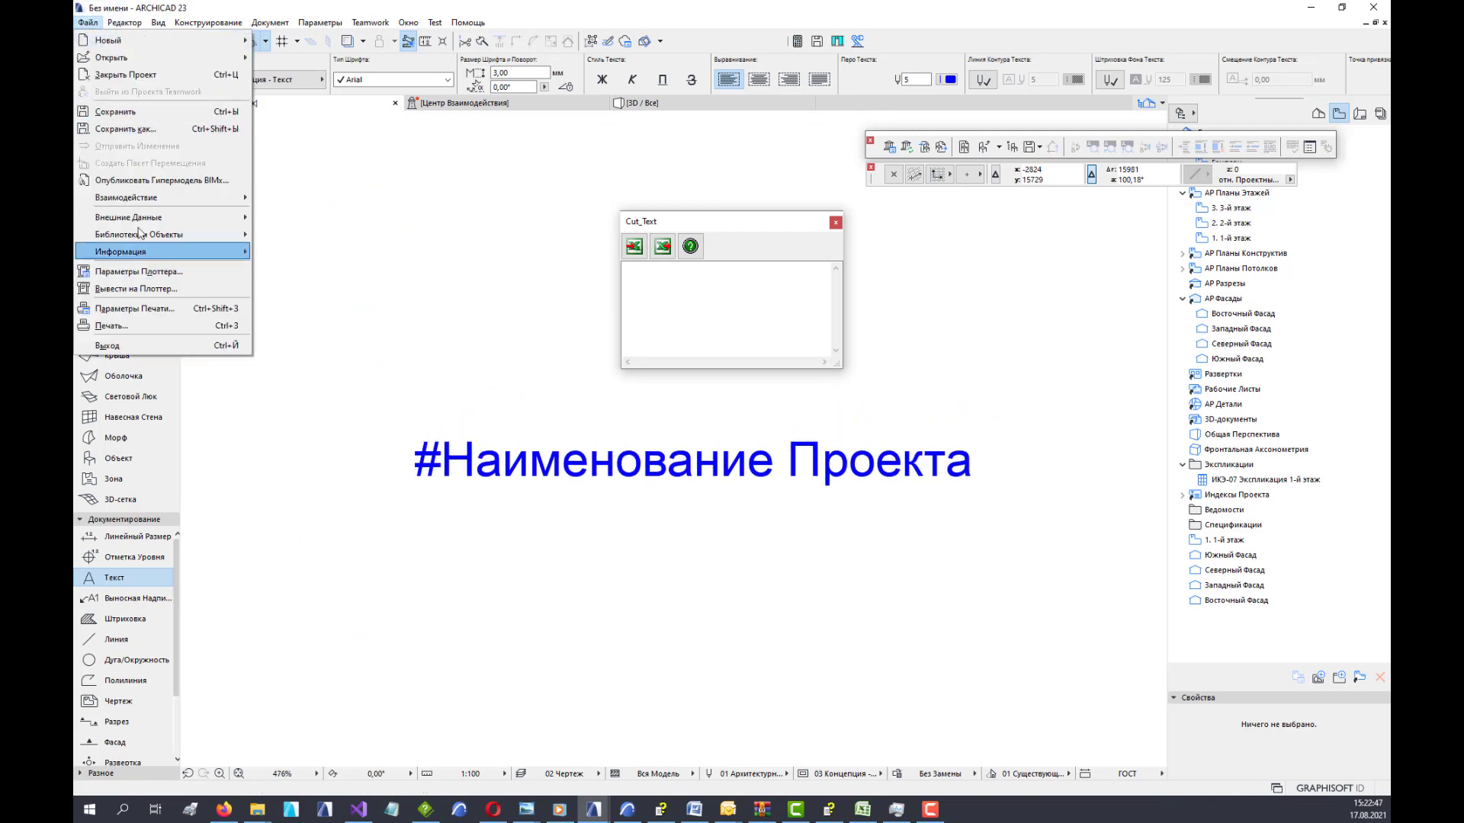
{"action": "mouse_move", "coordinate": [141, 253]}
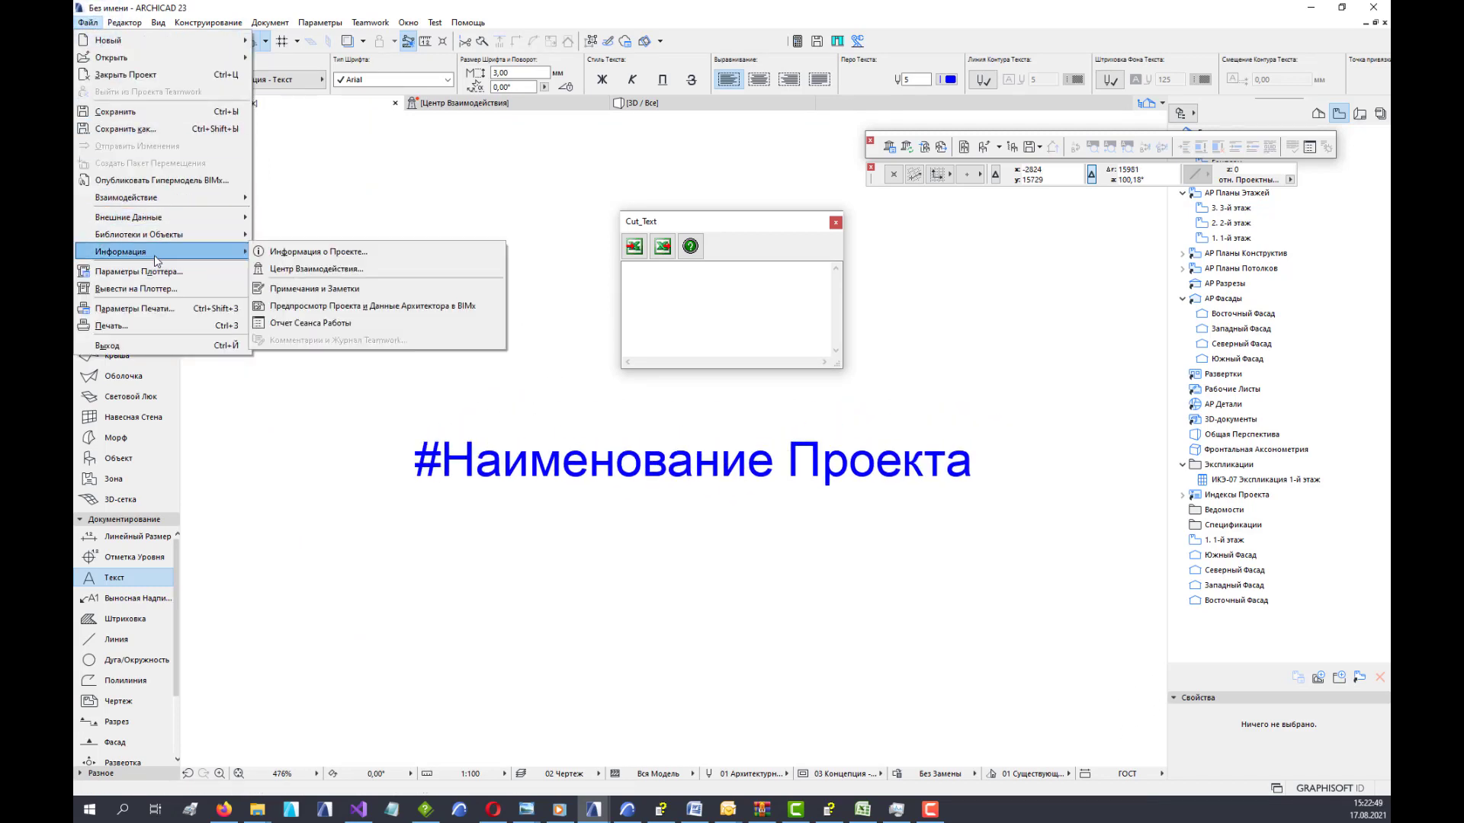
{"action": "left_click", "coordinate": [291, 253]}
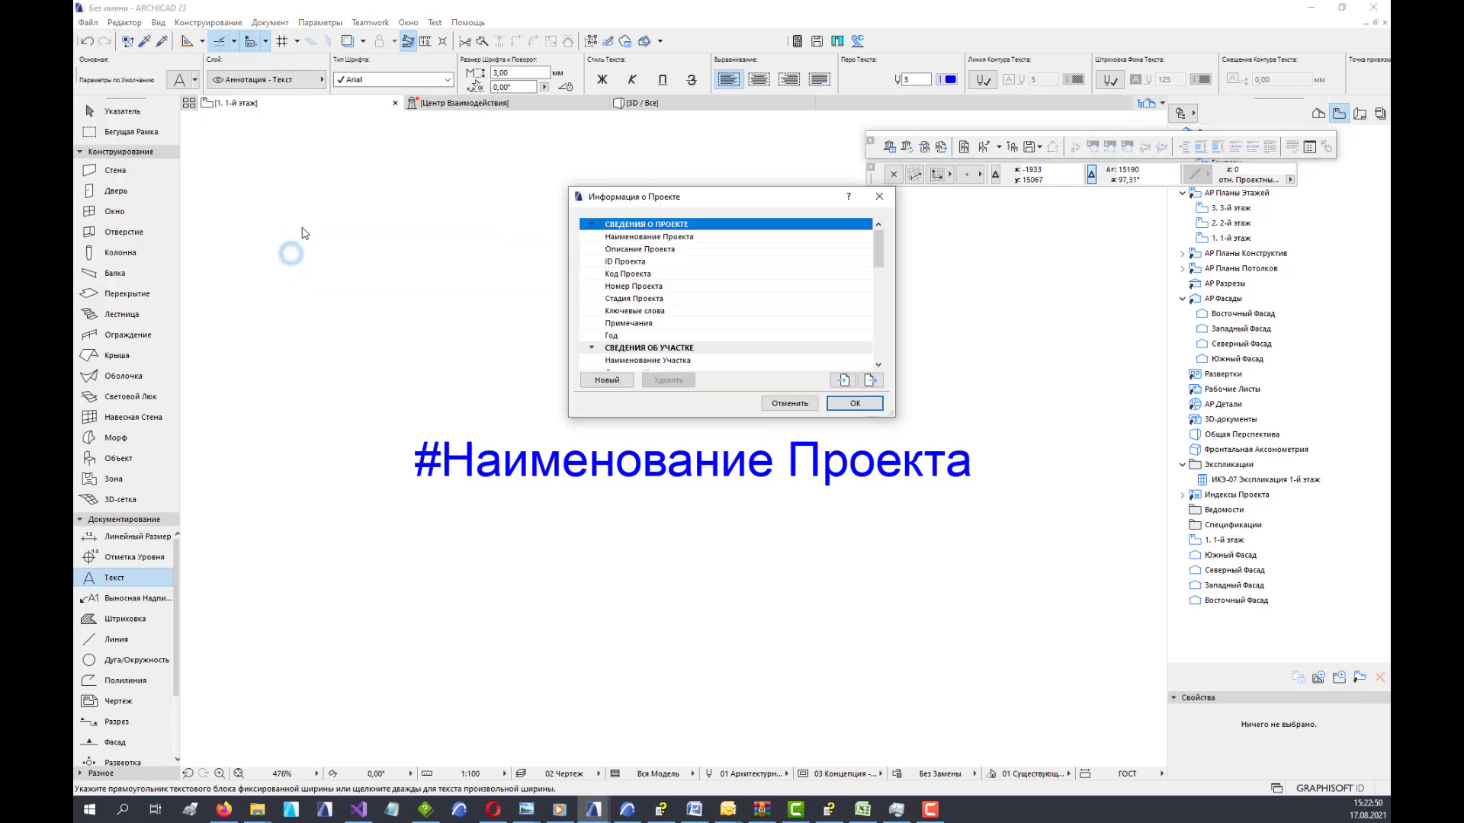
{"action": "left_click", "coordinate": [665, 236]}
{"action": "left_click", "coordinate": [754, 237]}
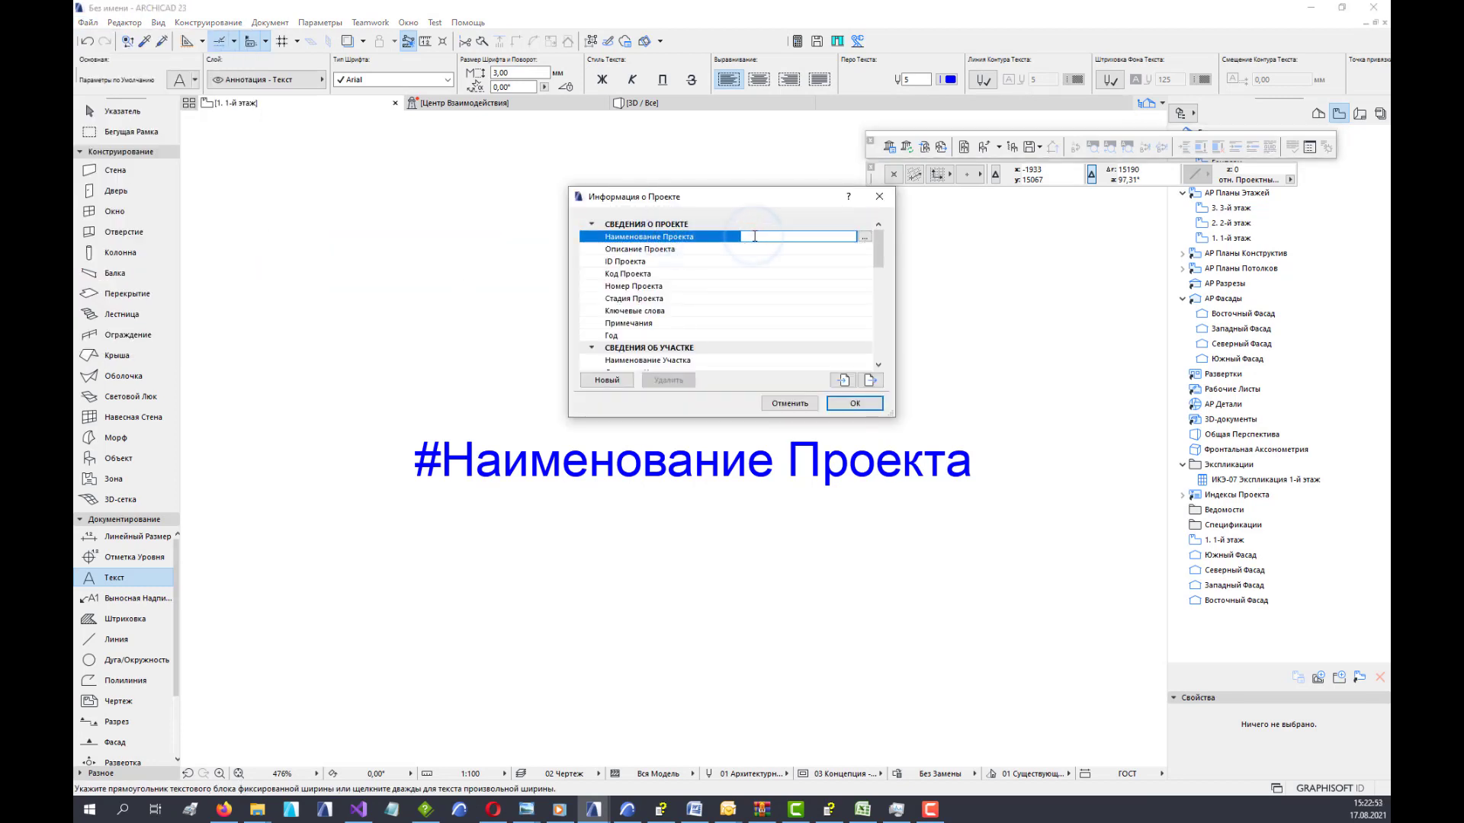
{"action": "type", "text": "Мой проект"}
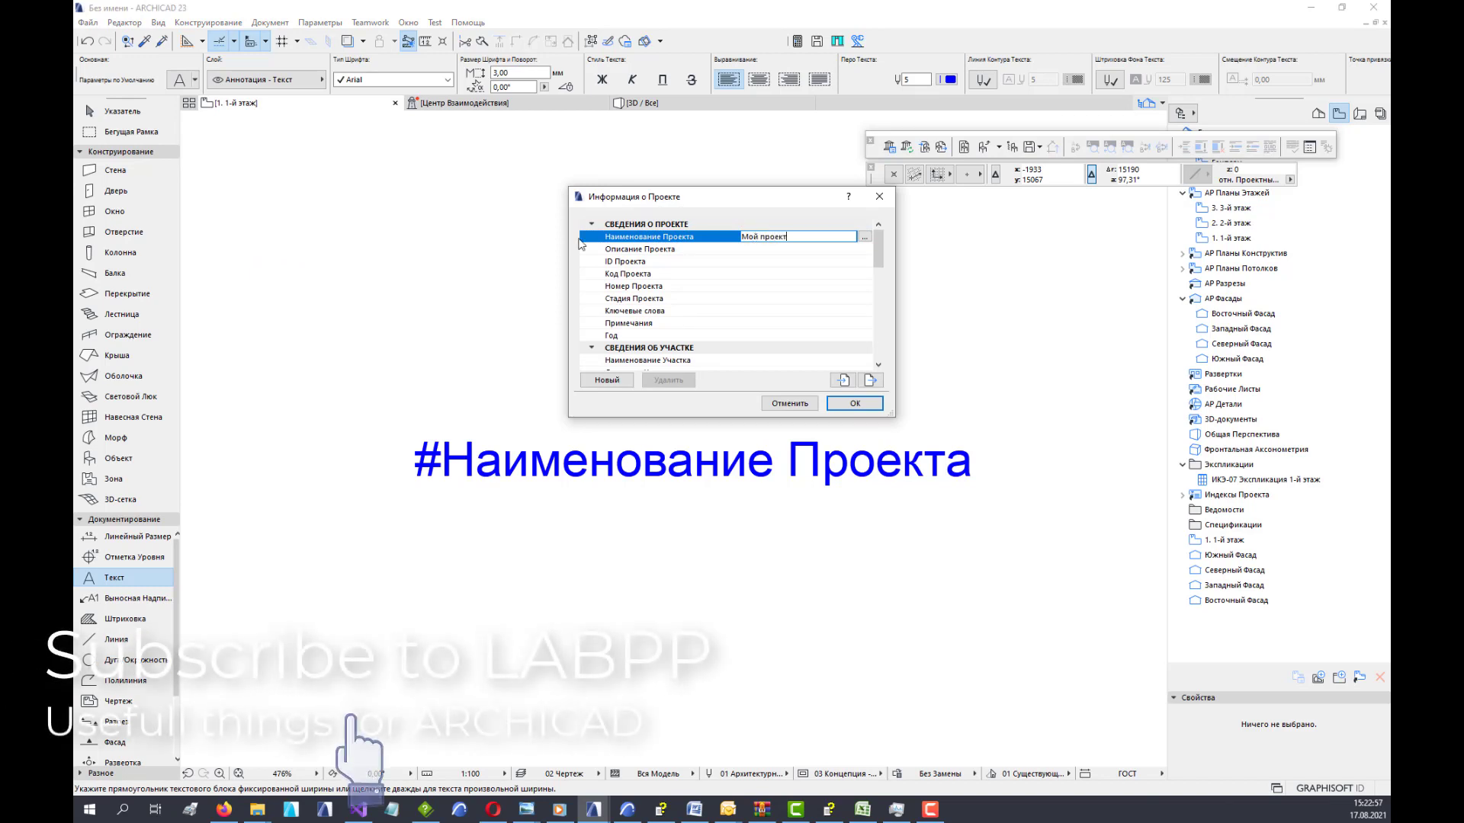
{"action": "left_click", "coordinate": [839, 402]}
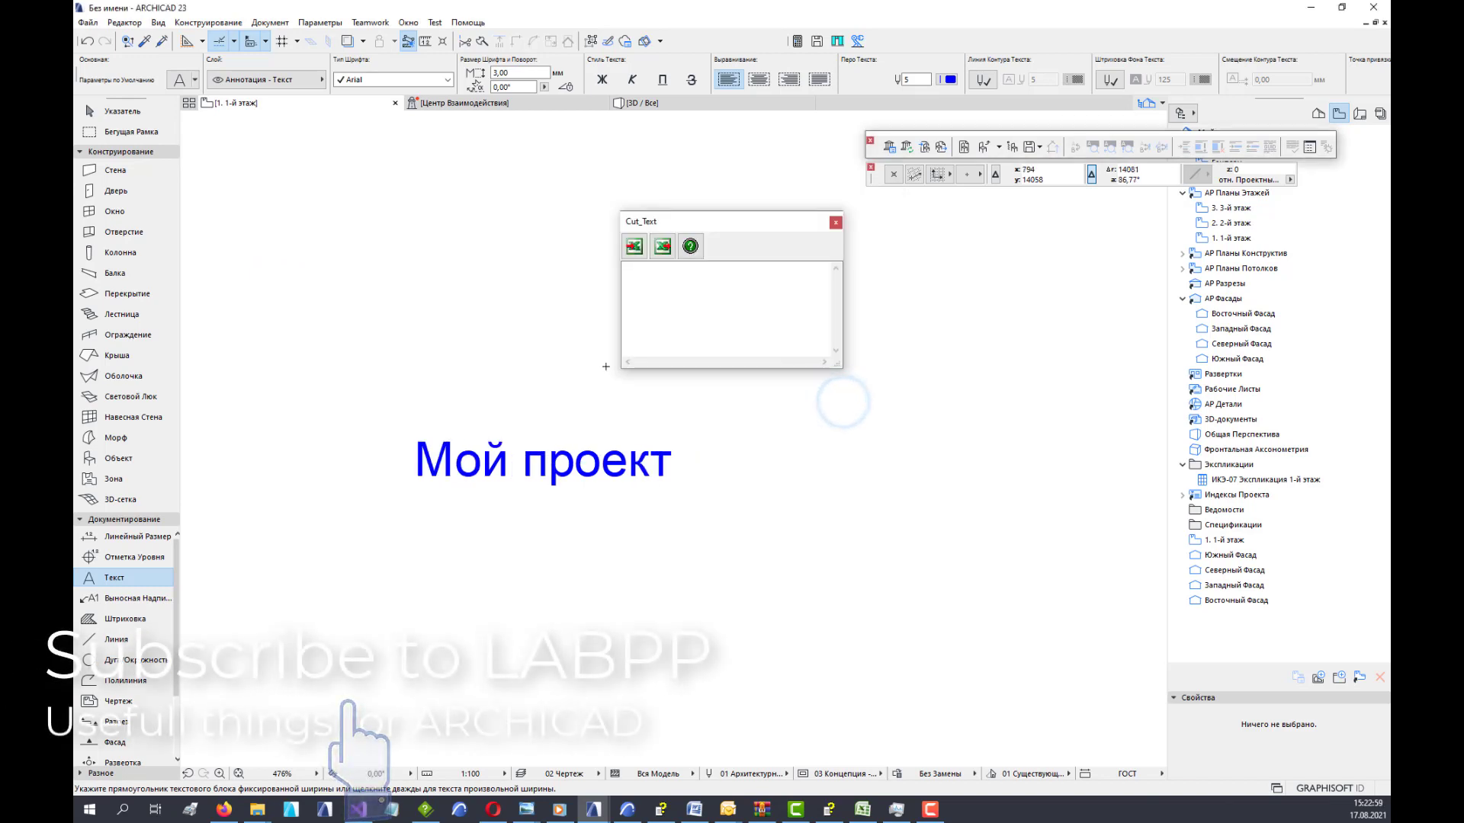
{"action": "left_click", "coordinate": [113, 110]}
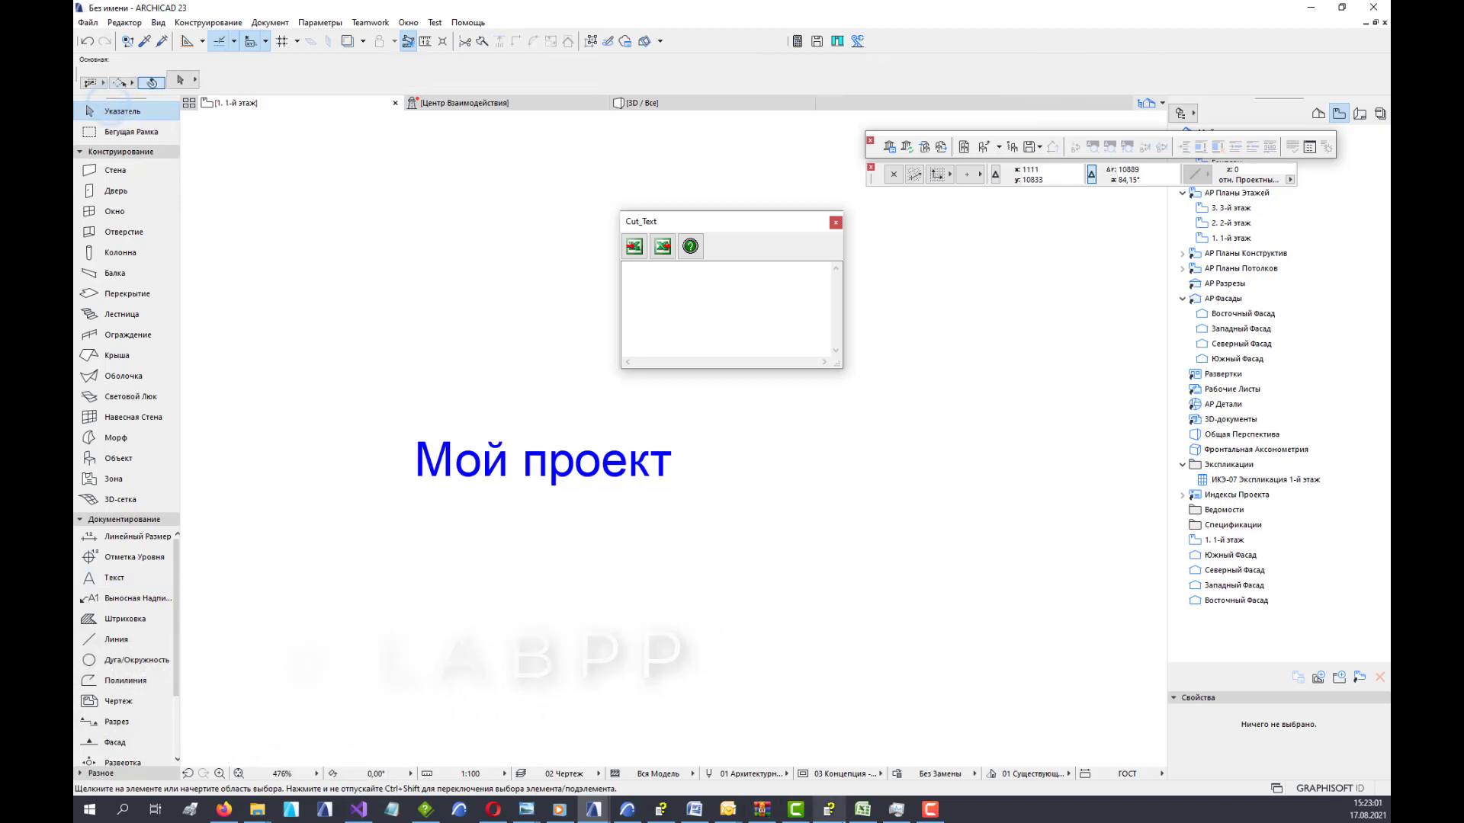
Export the autotexts with Cut_Text to Test_V1.xlsx again and check the project name in cell C2.
{"action": "left_click", "coordinate": [862, 809]}
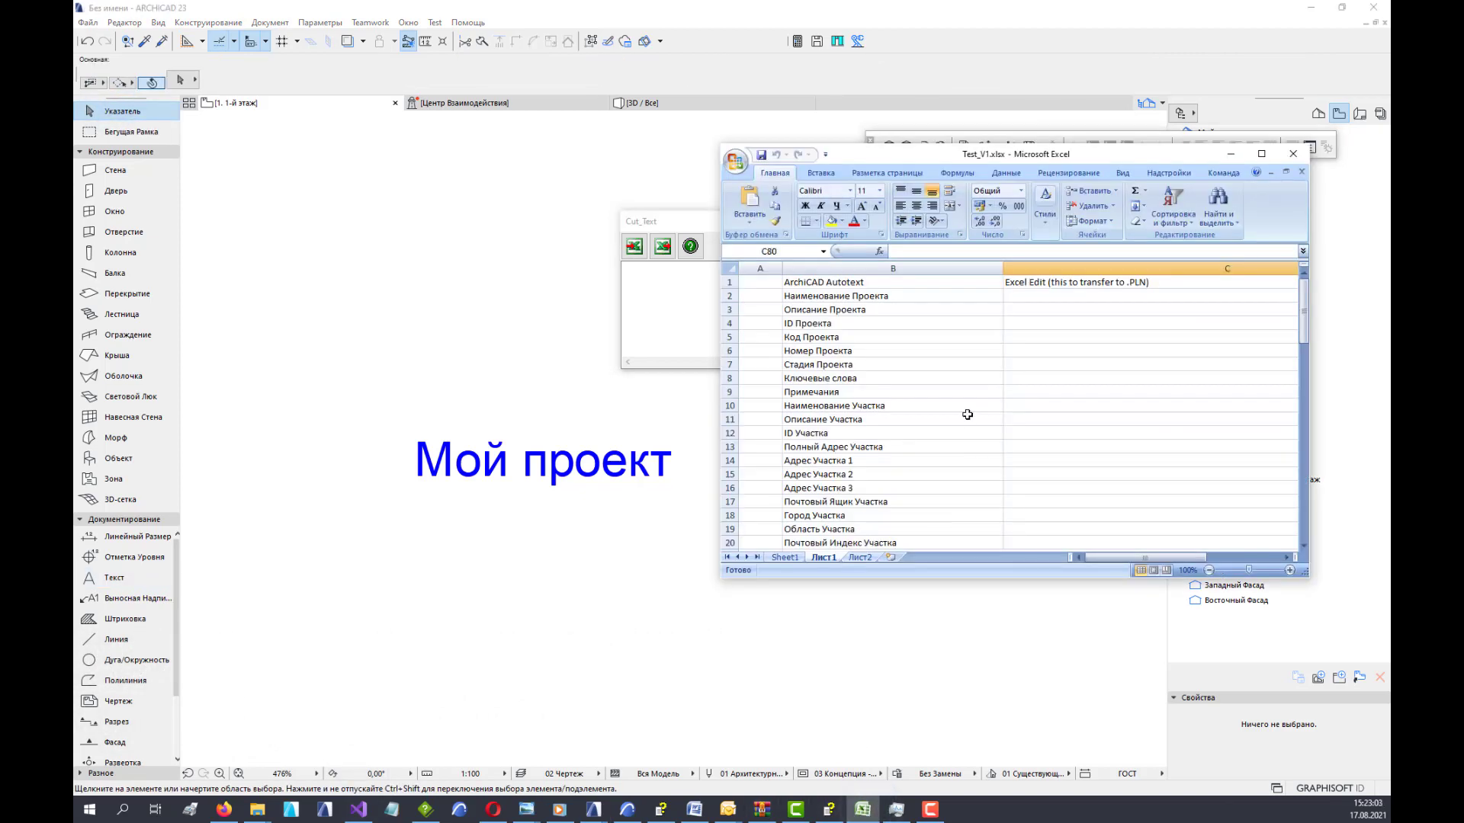
{"action": "left_click", "coordinate": [1027, 293]}
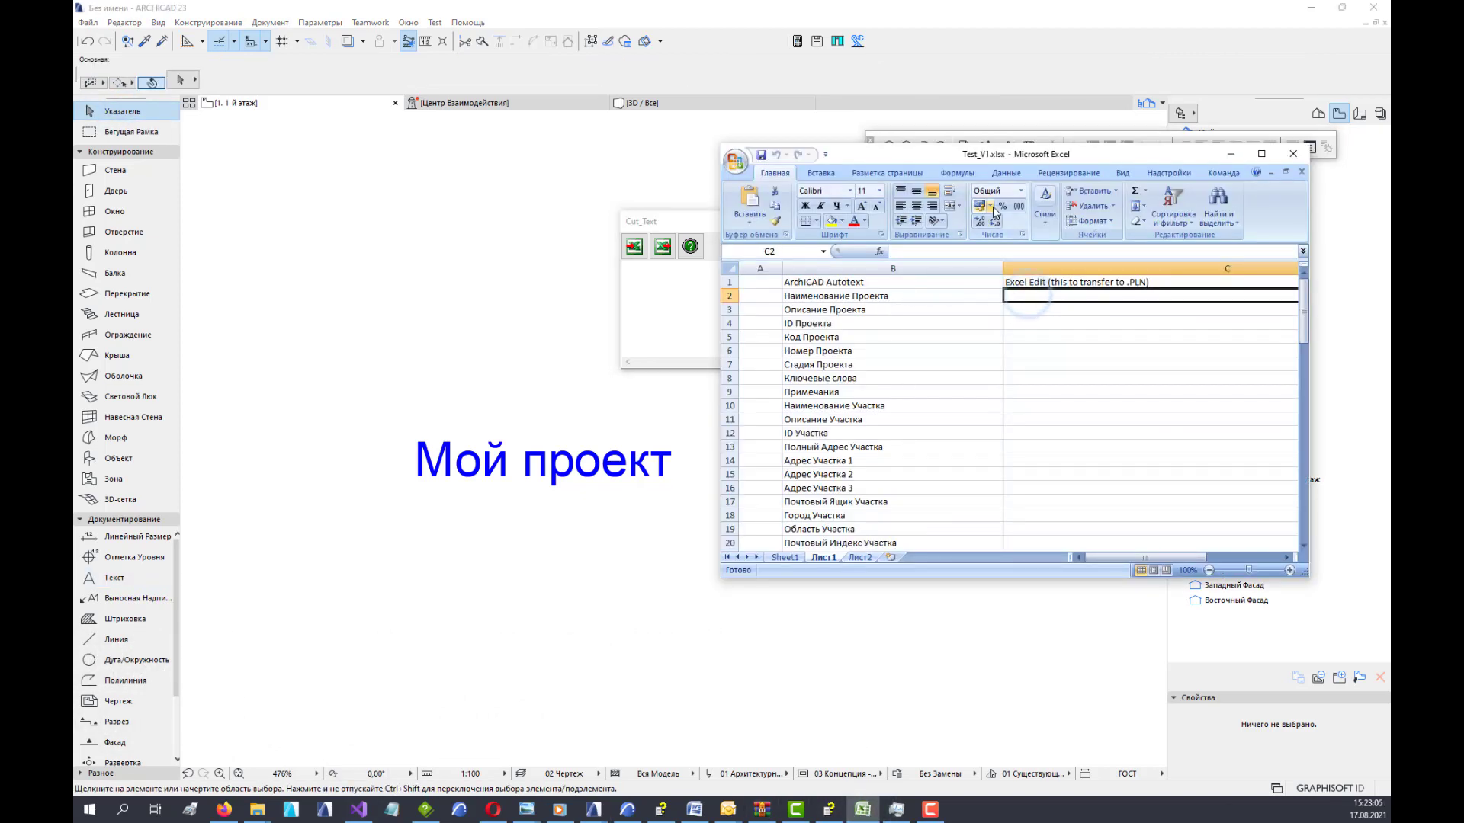
{"action": "left_click_drag", "start_coordinate": [993, 161], "coordinate": [980, 215]}
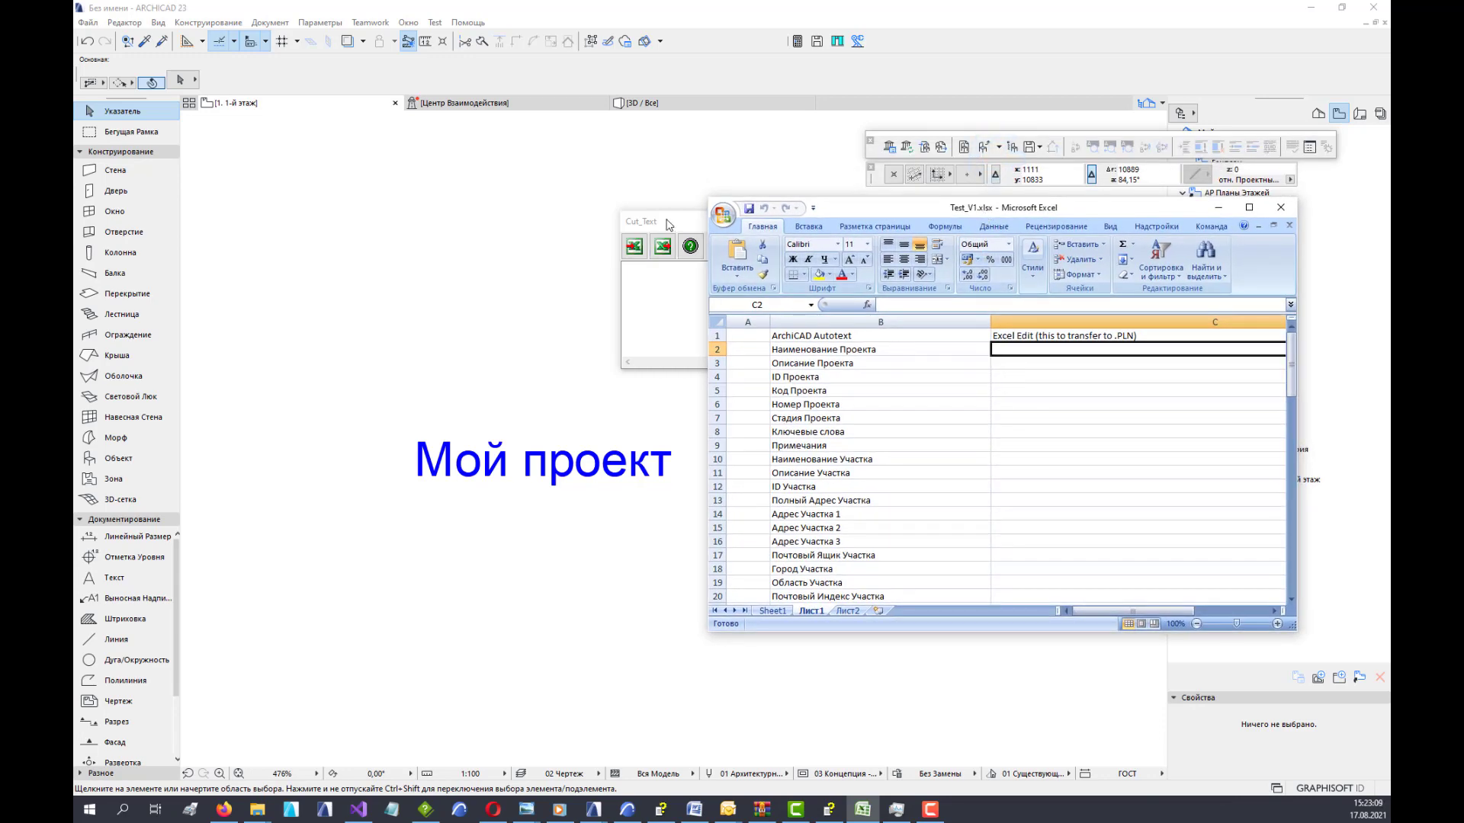
{"action": "left_click_drag", "start_coordinate": [667, 224], "coordinate": [622, 197]}
{"action": "left_click", "coordinate": [589, 220]}
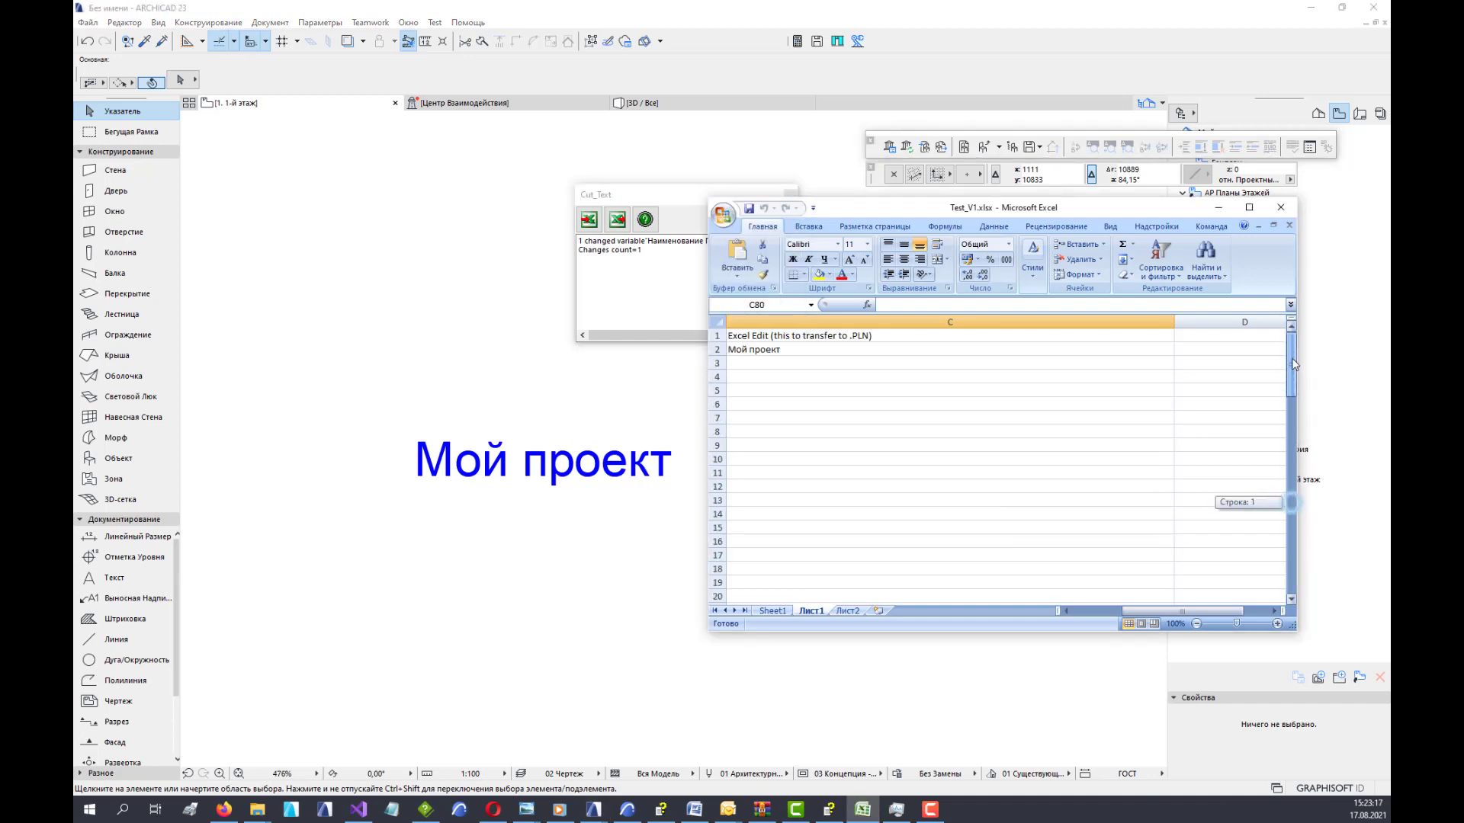
{"action": "left_click_drag", "start_coordinate": [1136, 610], "coordinate": [1066, 611]}
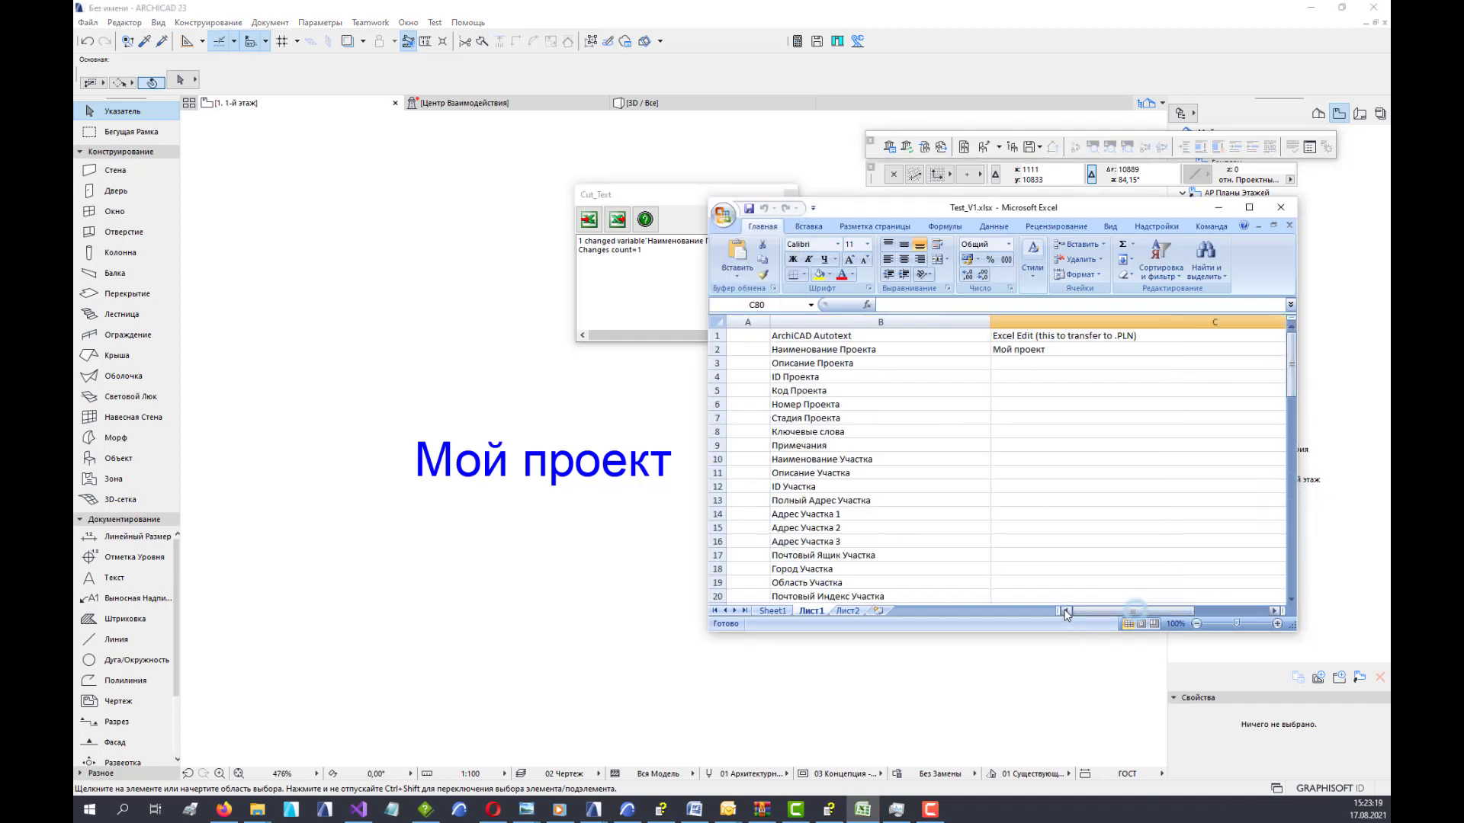
{"action": "left_click", "coordinate": [1011, 352]}
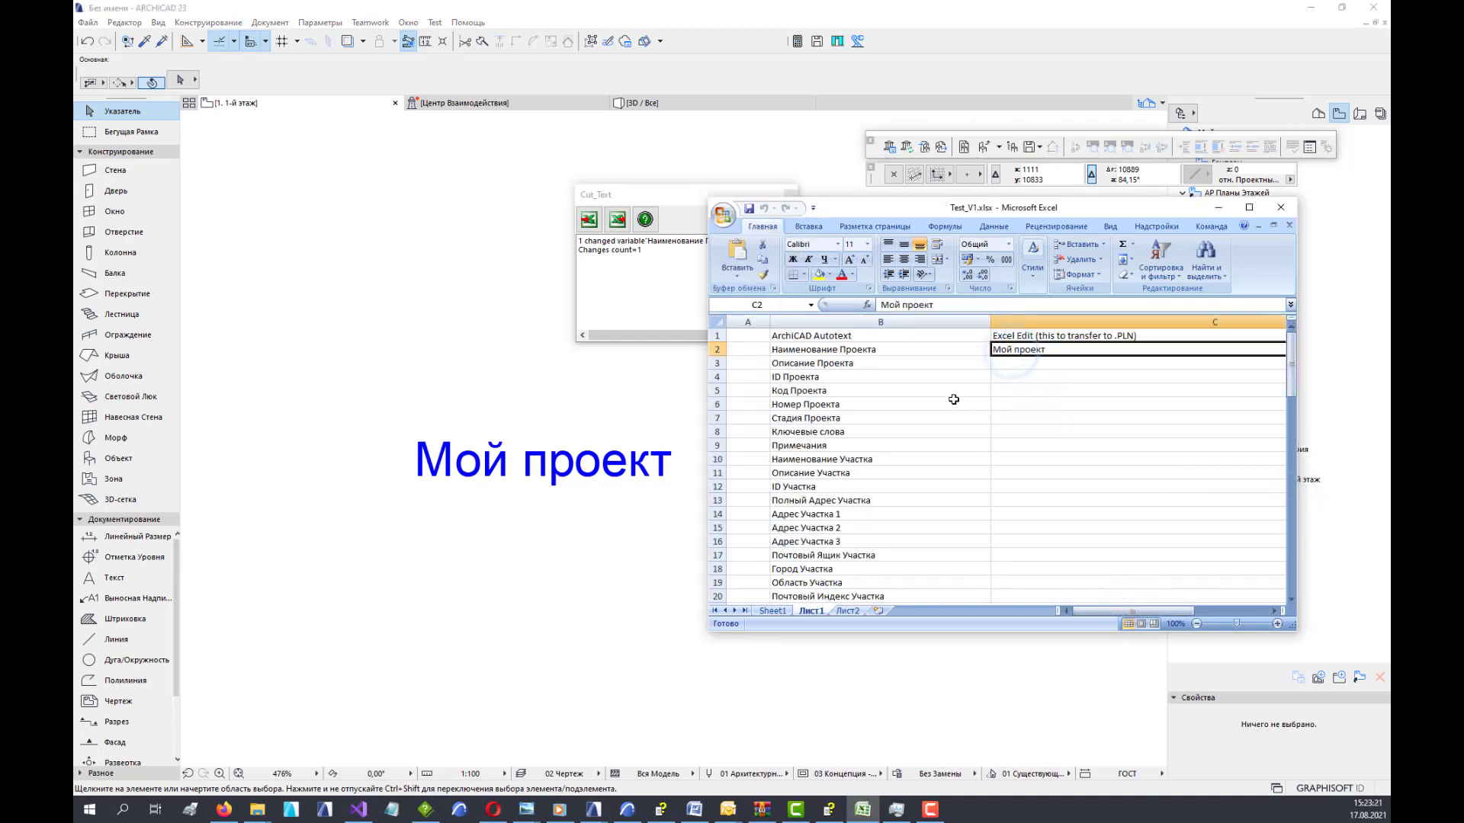
Delete rows 14 to 80 of the autotext list on Лист1, keeping the entries through Полный Адрес Участка.
{"action": "scroll", "coordinate": [754, 439], "scroll_direction": "down", "scroll_amount": 3}
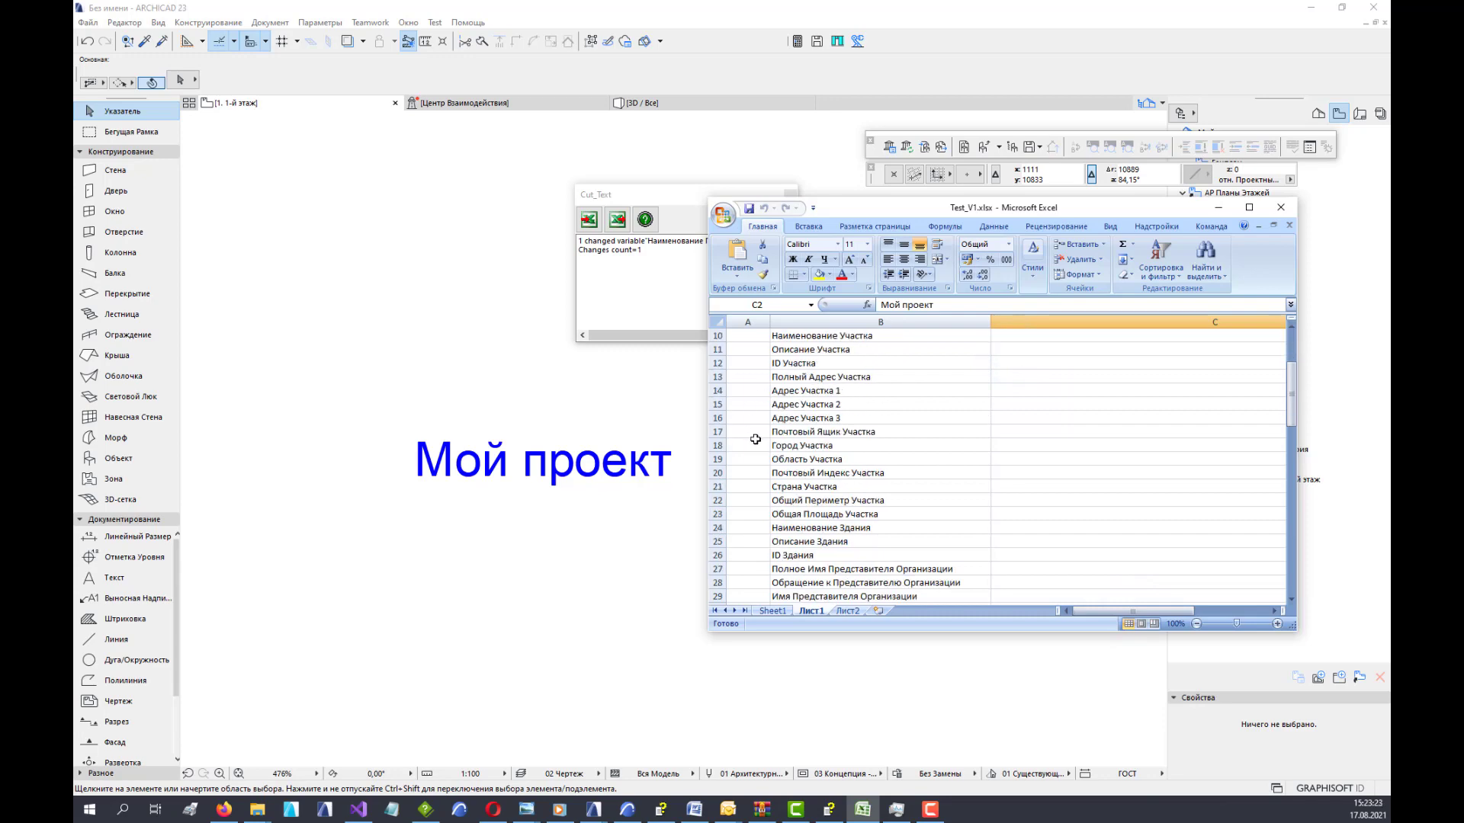
{"action": "left_click_drag", "start_coordinate": [718, 392], "coordinate": [754, 671]}
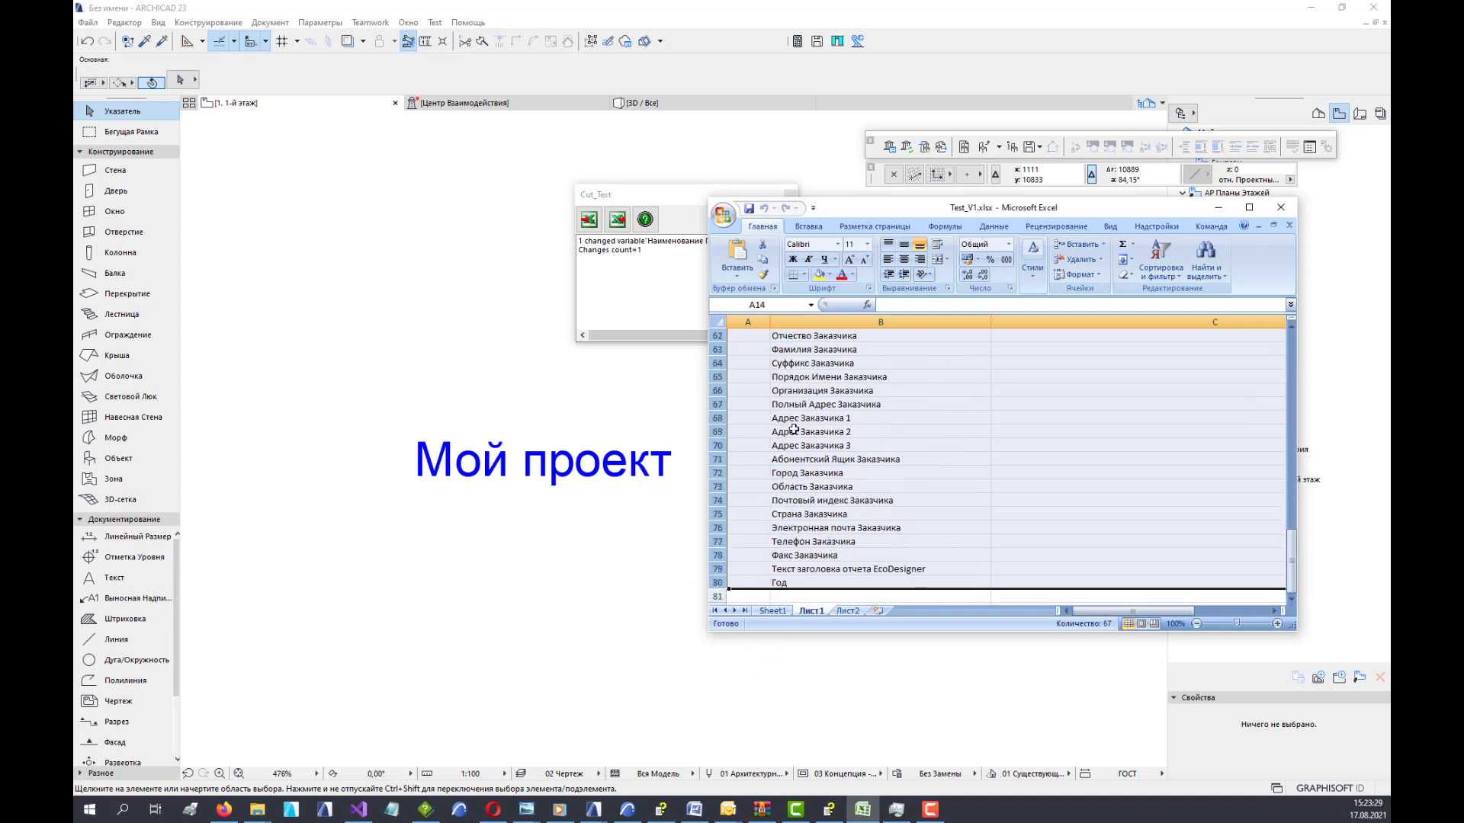
{"action": "key", "text": "shift+Up"}
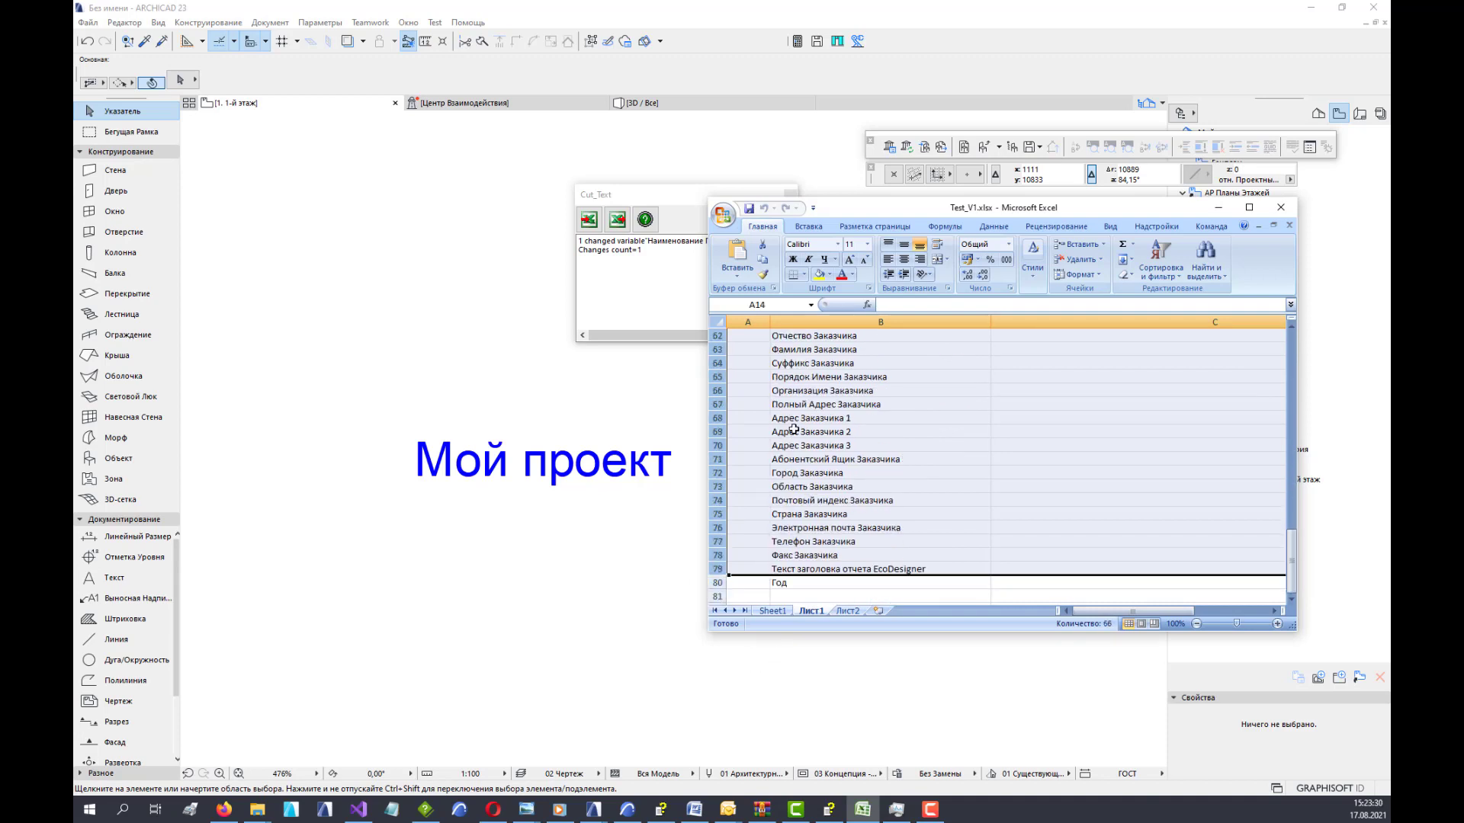
{"action": "key", "text": "shift+Down"}
{"action": "right_click", "coordinate": [714, 432]}
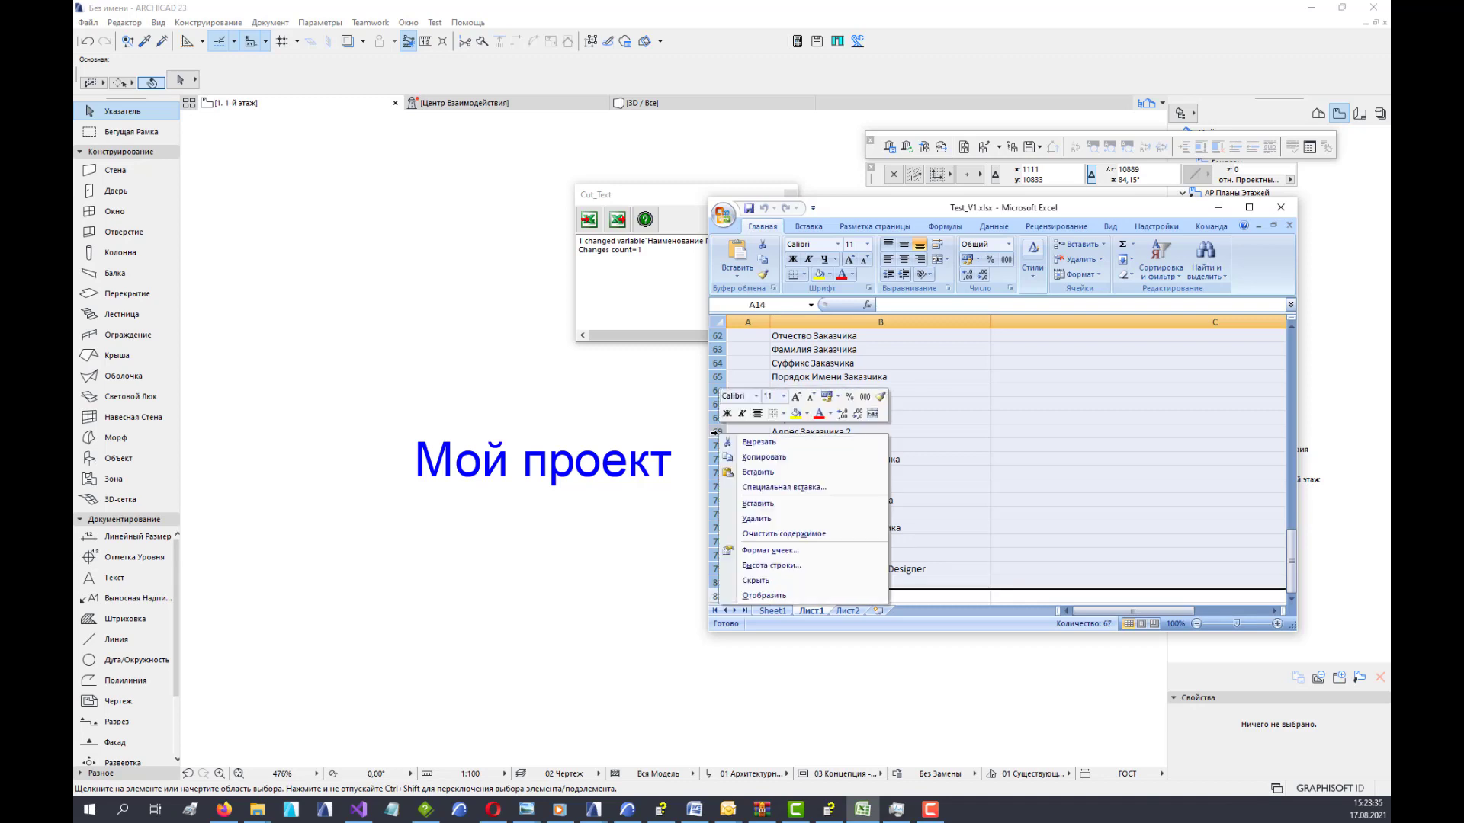
{"action": "left_click", "coordinate": [787, 511]}
{"action": "left_click", "coordinate": [824, 486]}
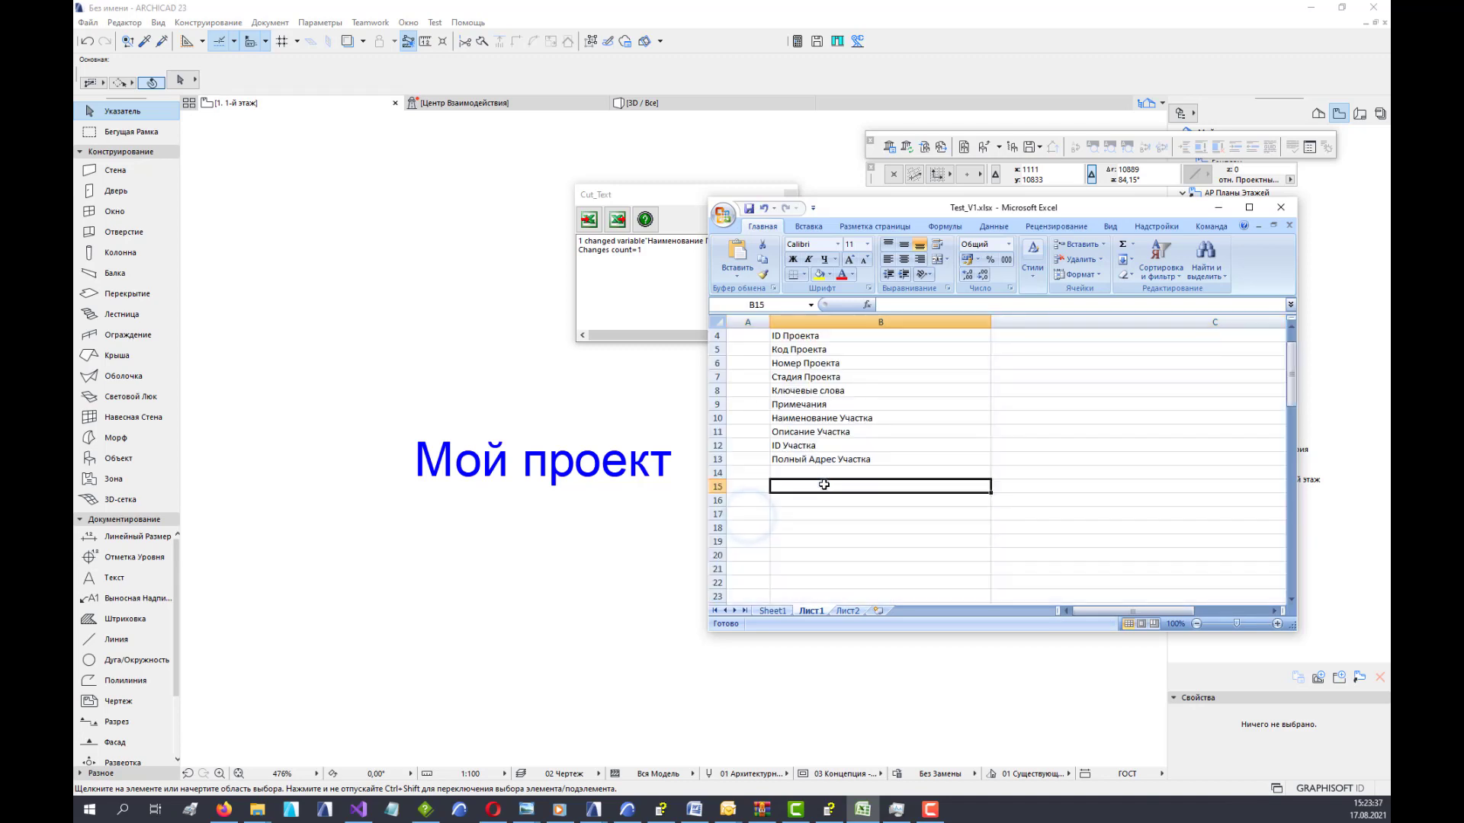
Delete rows 5 to 8, from Код Проекта through Ключевые слова, from the autotext list.
{"action": "scroll", "coordinate": [824, 485], "scroll_direction": "up", "scroll_amount": 1}
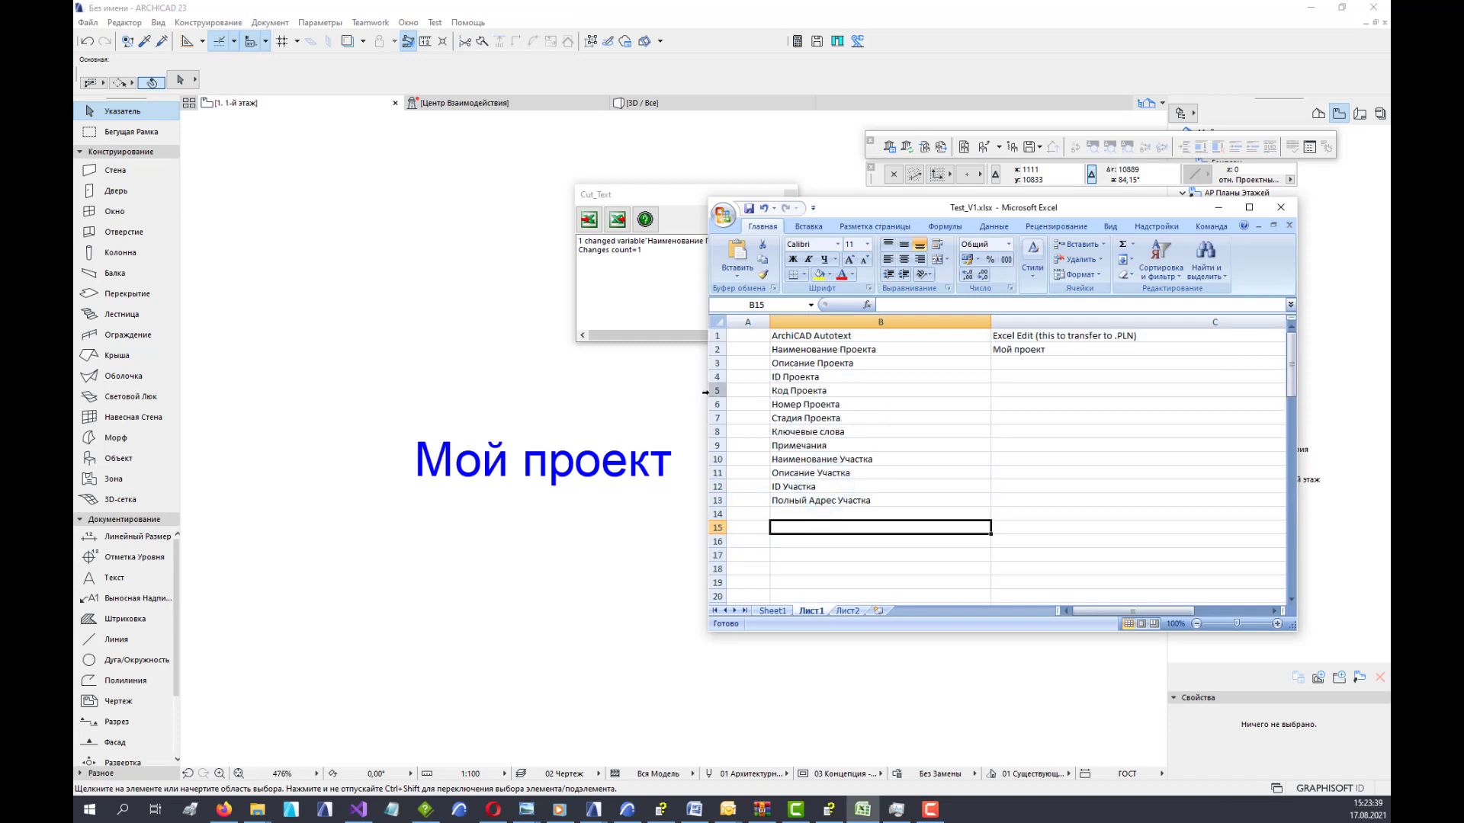
{"action": "left_click_drag", "start_coordinate": [716, 390], "coordinate": [715, 431]}
{"action": "right_click", "coordinate": [715, 431]}
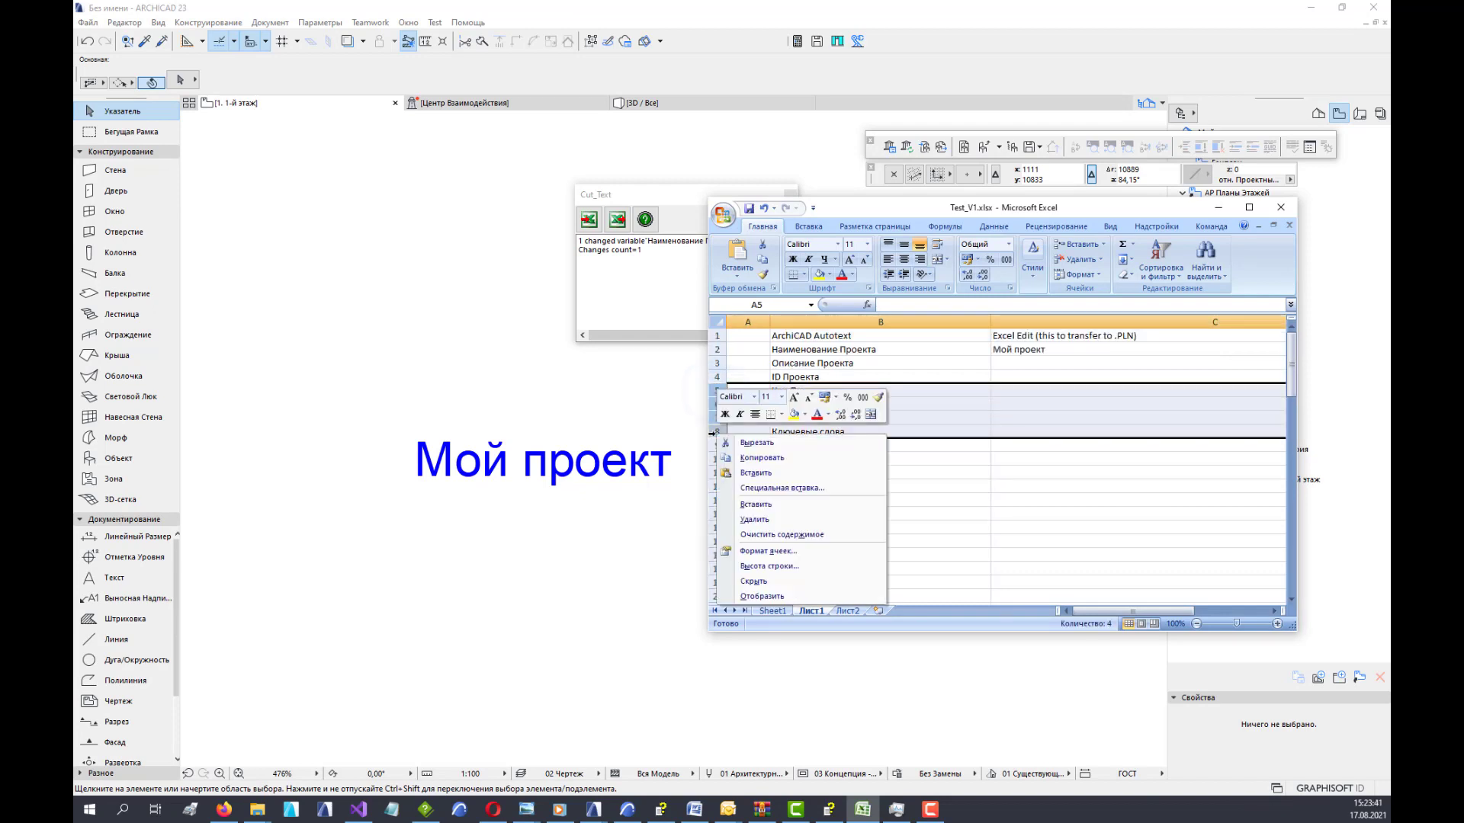
{"action": "left_click", "coordinate": [755, 520]}
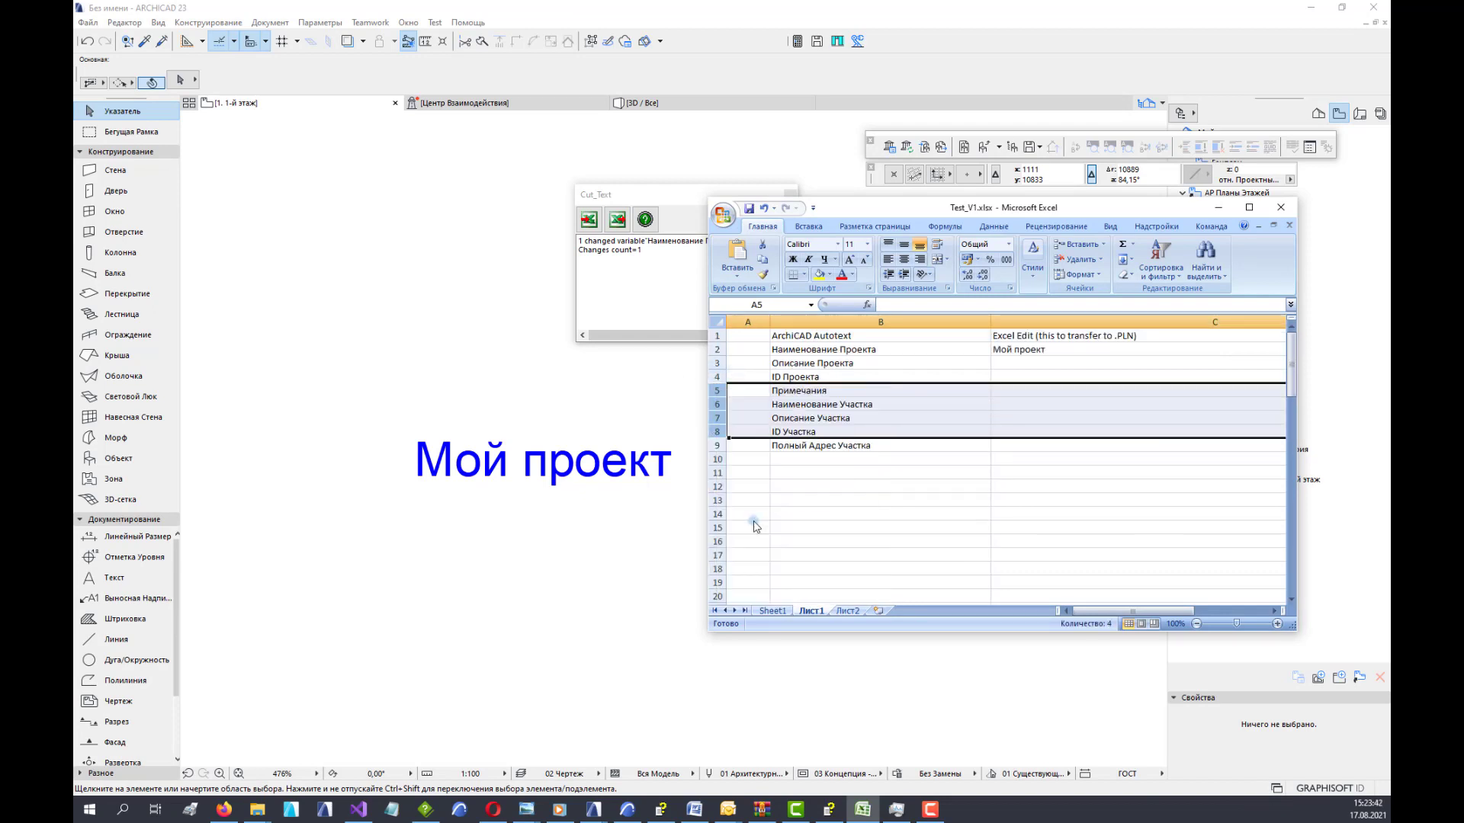
{"action": "left_click", "coordinate": [808, 503]}
Replace the autotext names Примечания in B5 and Наименование Участка in B6 with an asterisk each.
{"action": "left_click", "coordinate": [787, 394]}
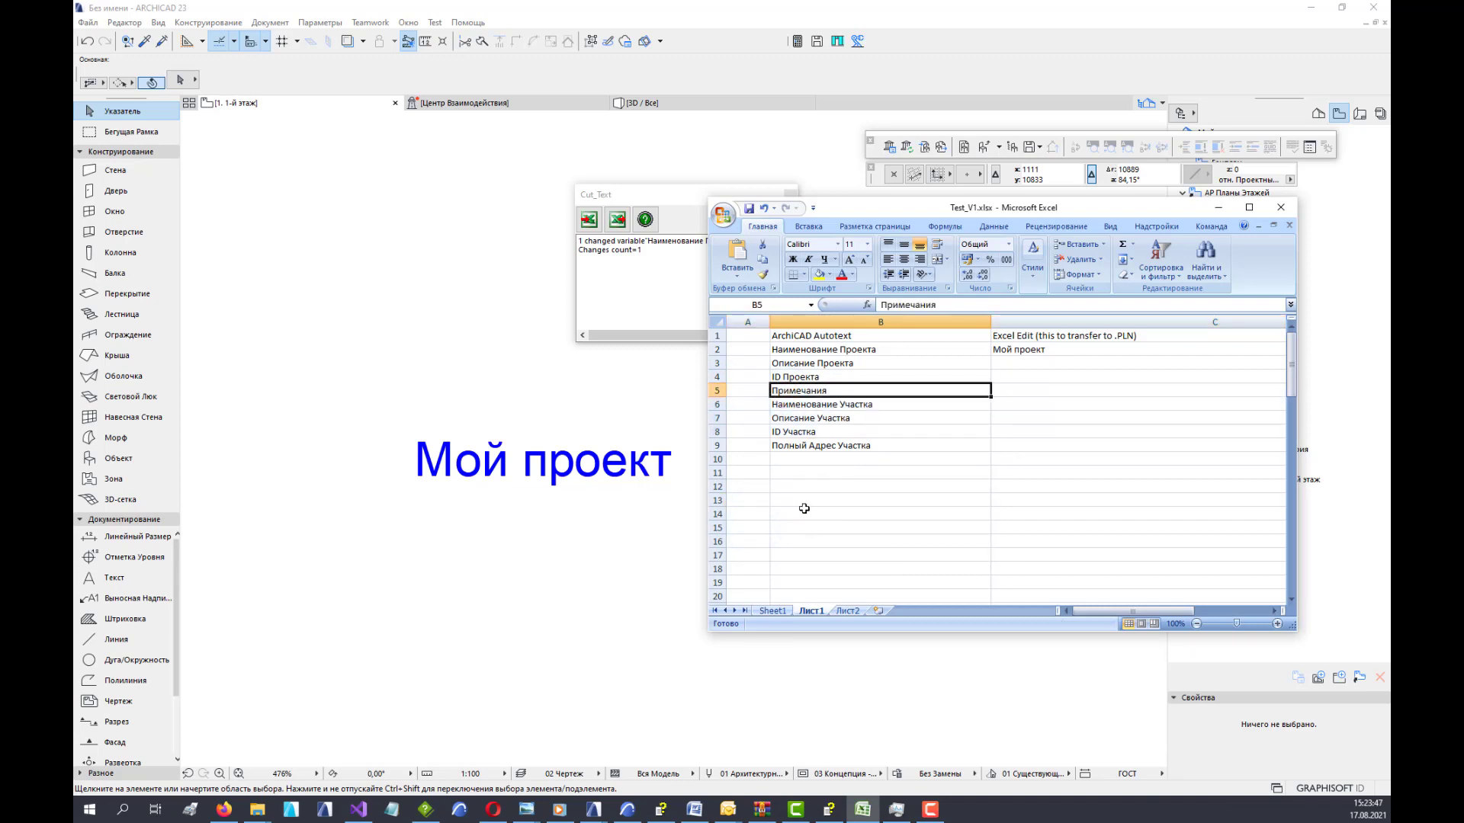
{"action": "type", "text": "*"}
{"action": "key", "text": "Return"}
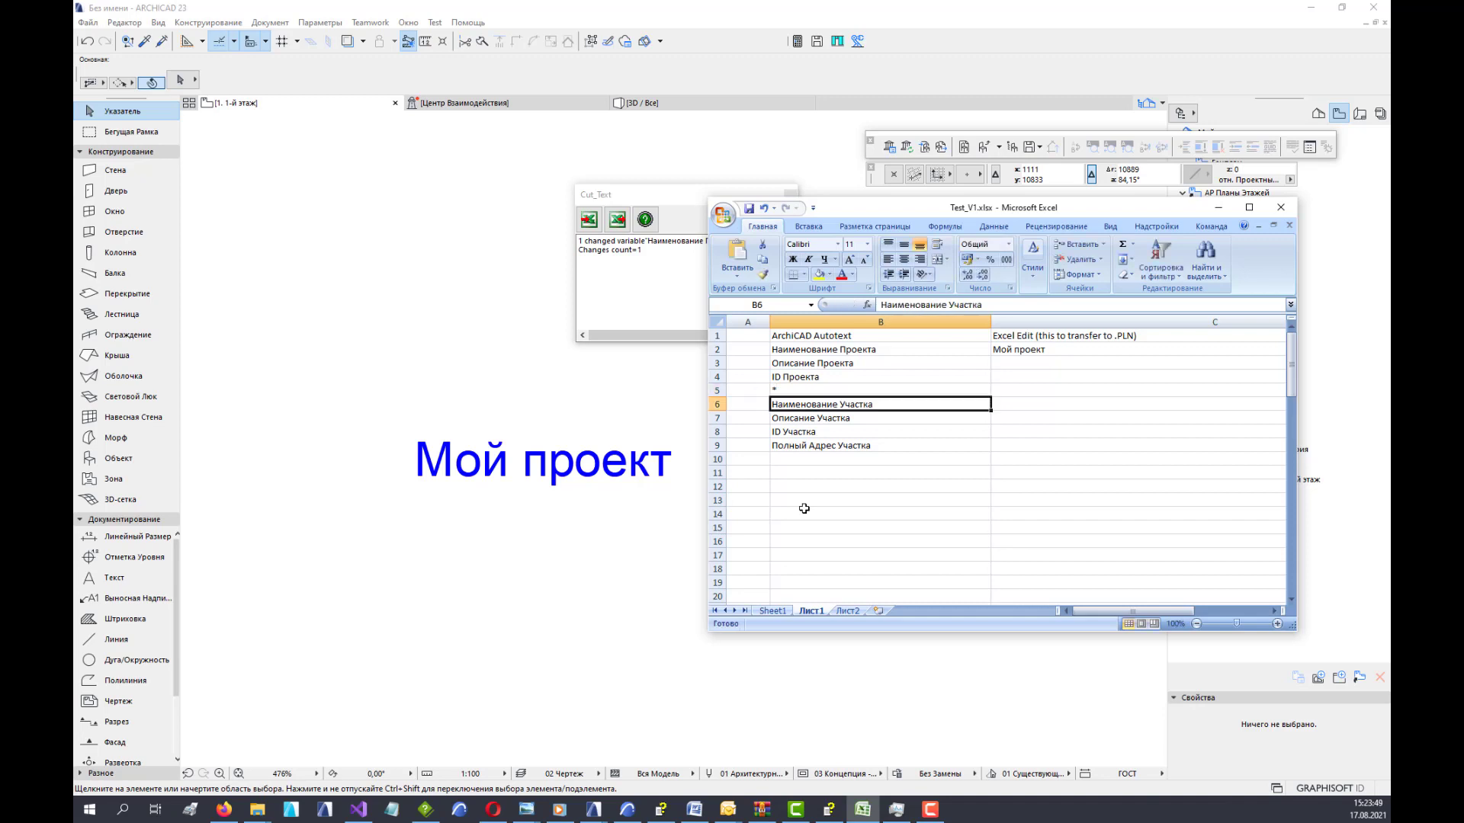
{"action": "type", "text": "*"}
{"action": "key", "text": "Return"}
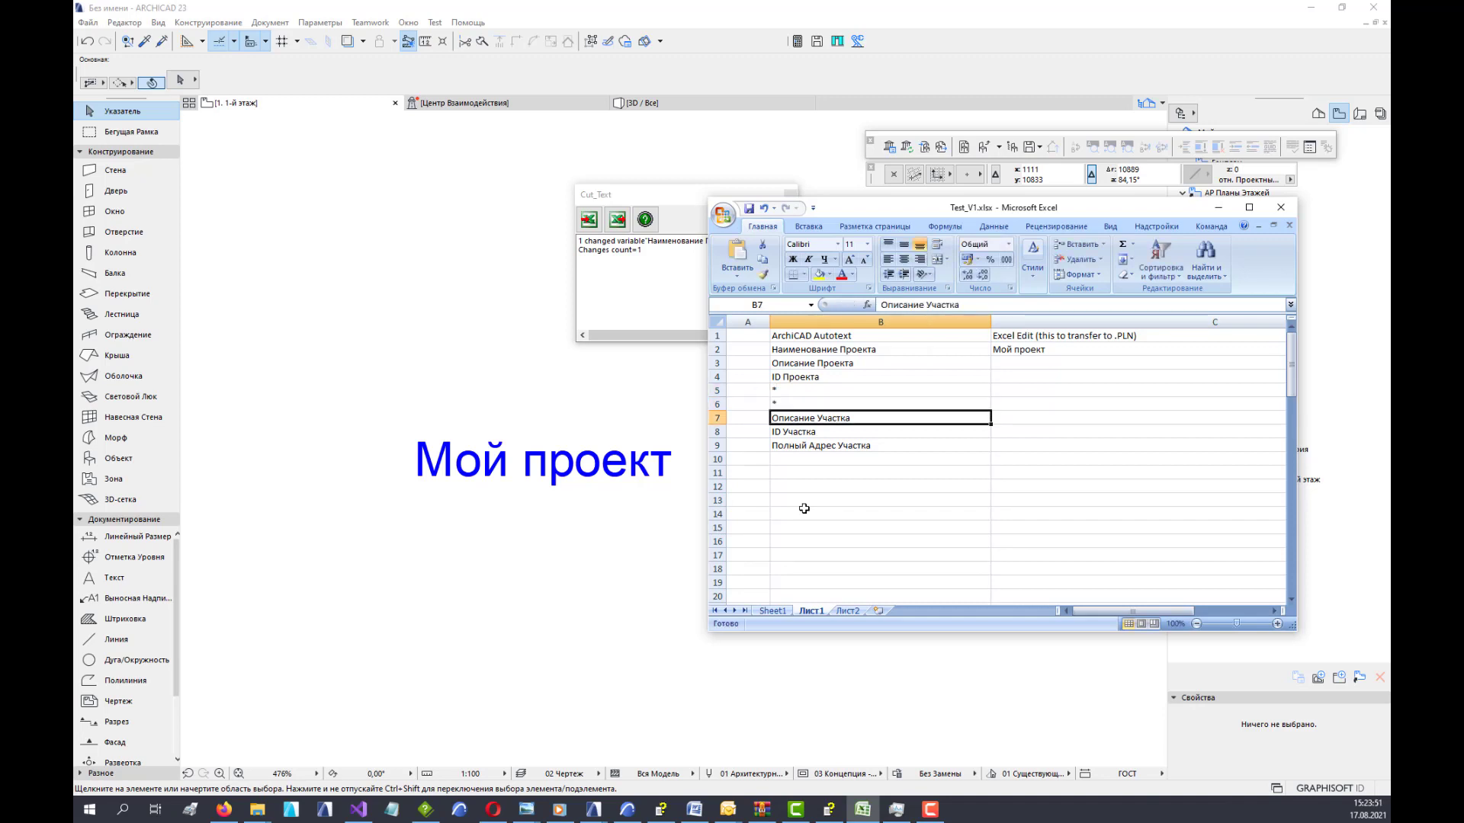
{"action": "key", "text": "Up"}
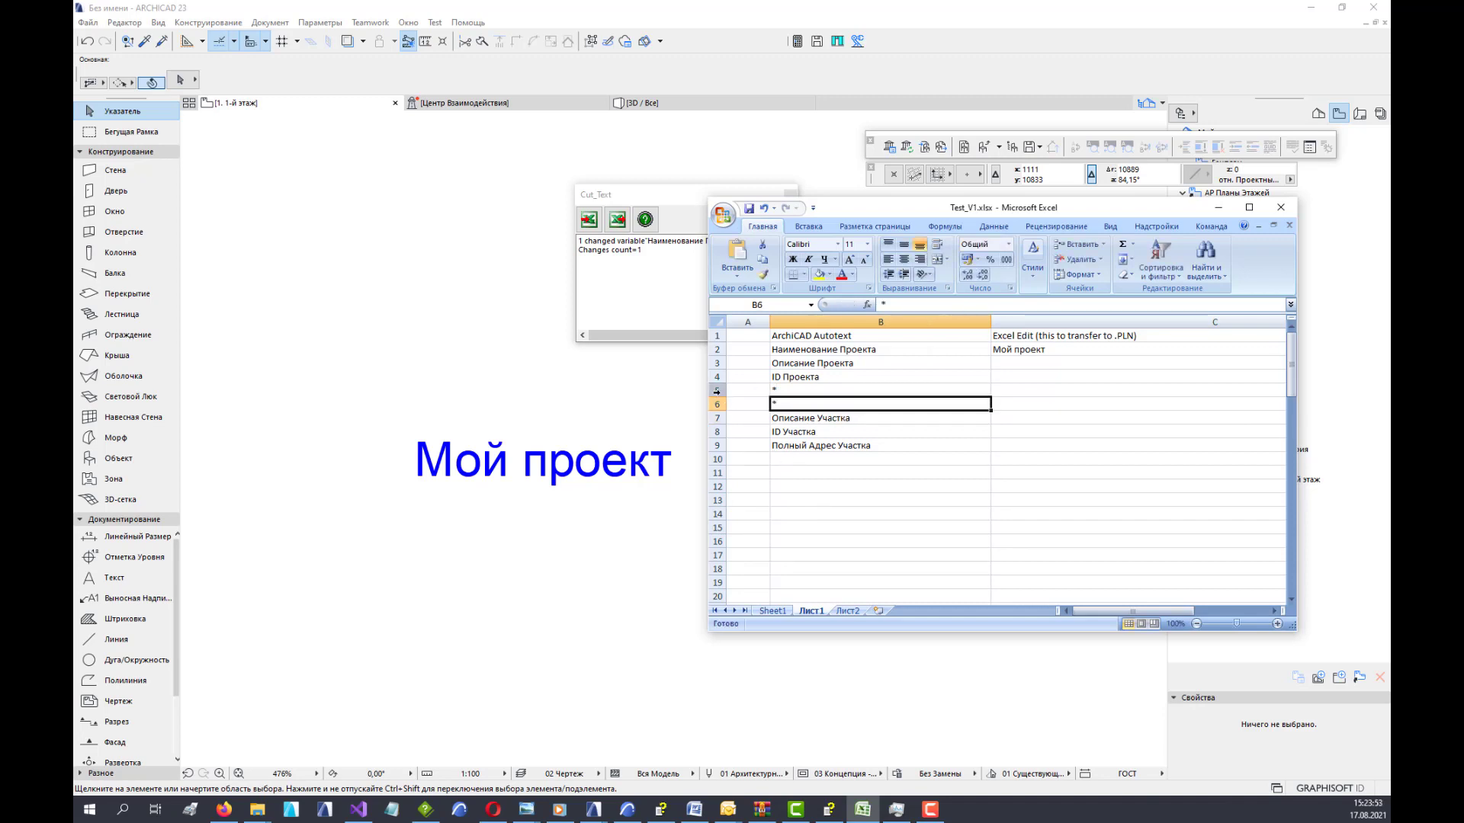
Set the project name in C2 to "Мой проект с изменением названия" and the project description in C3 to "Описание моего проекта".
{"action": "left_click", "coordinate": [1025, 355]}
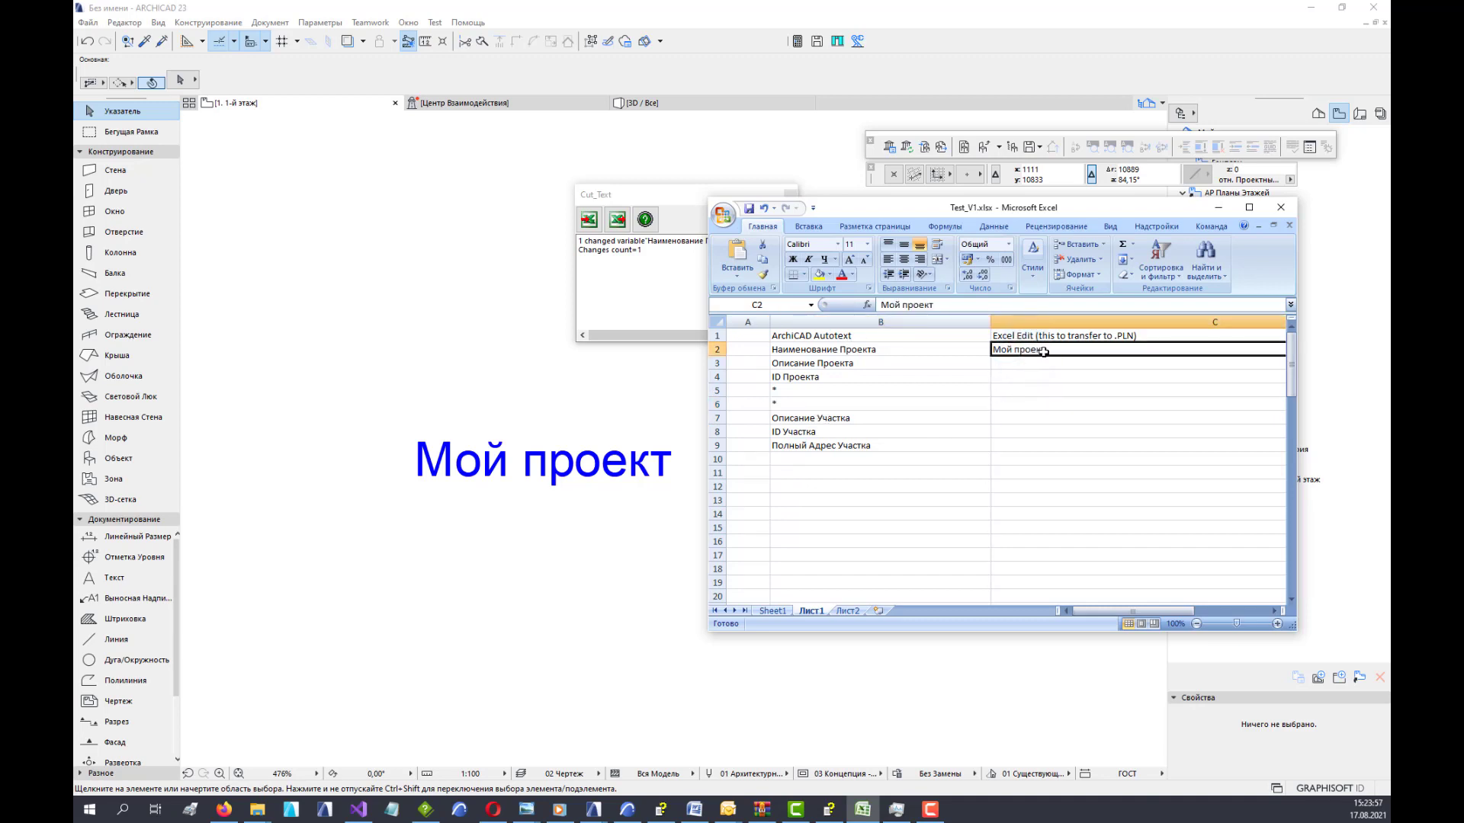
{"action": "left_click", "coordinate": [949, 306]}
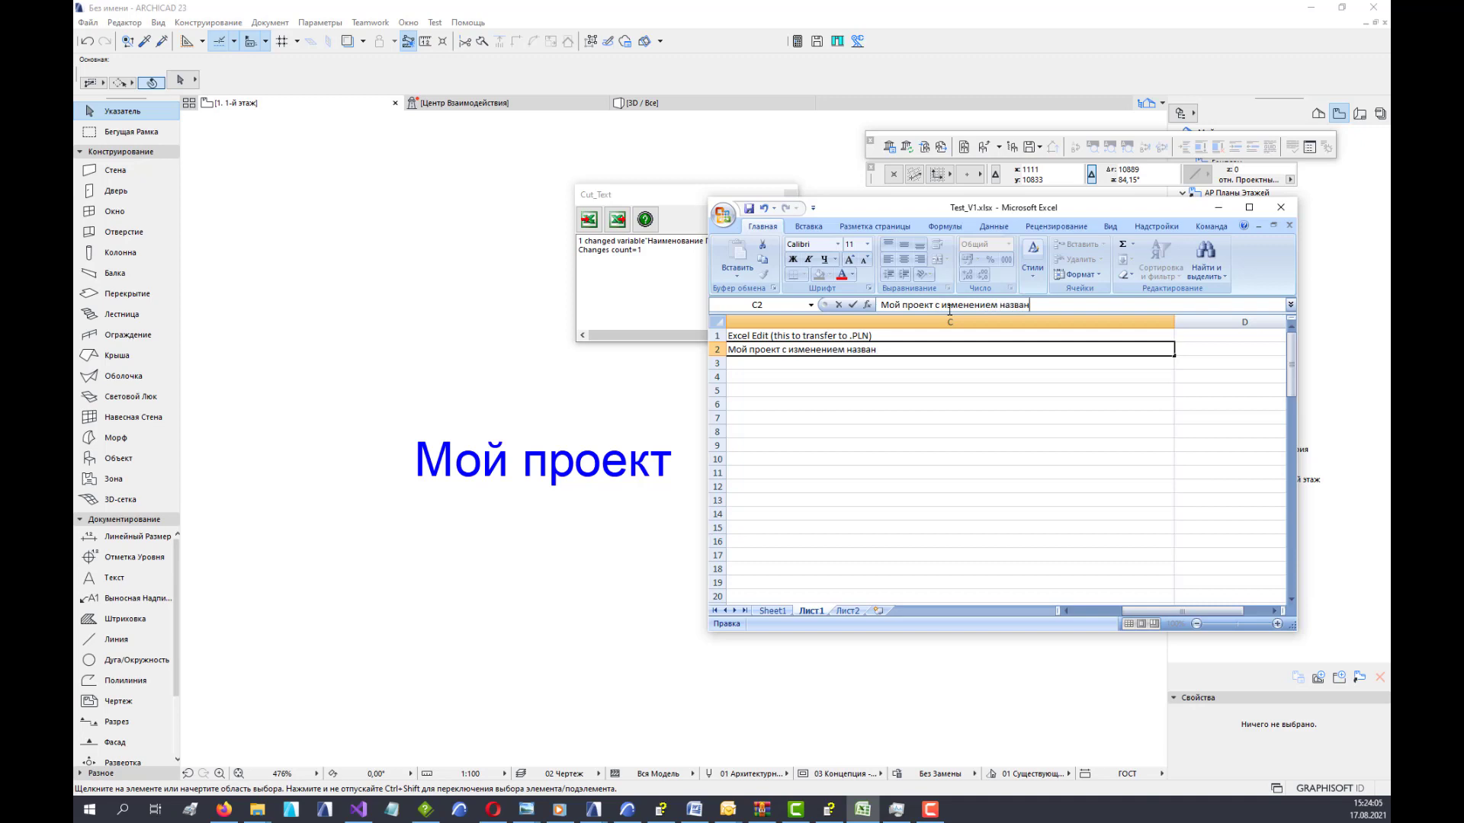
{"action": "key", "text": "Return"}
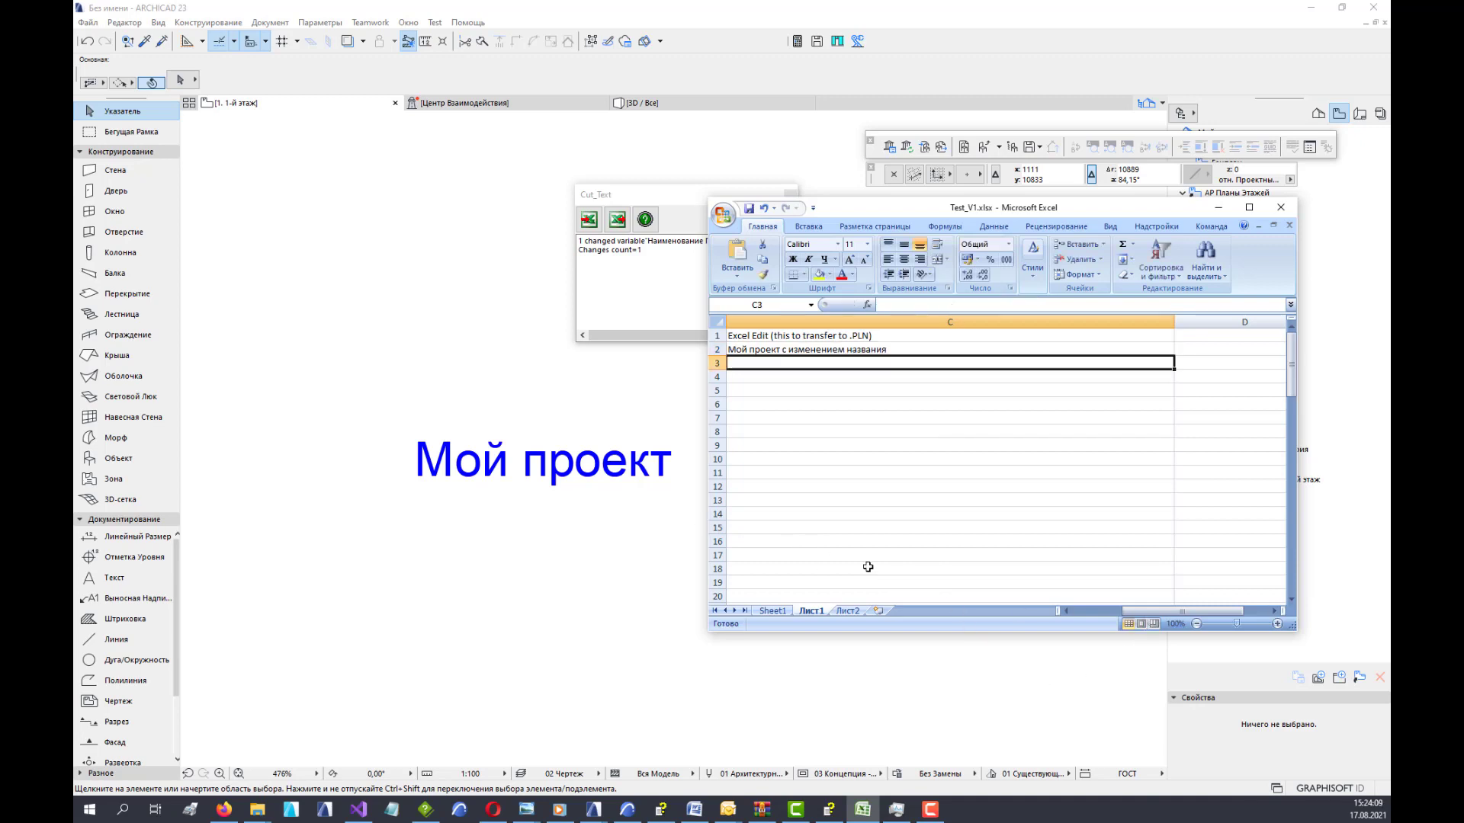
{"action": "left_click_drag", "start_coordinate": [1128, 612], "coordinate": [1079, 611]}
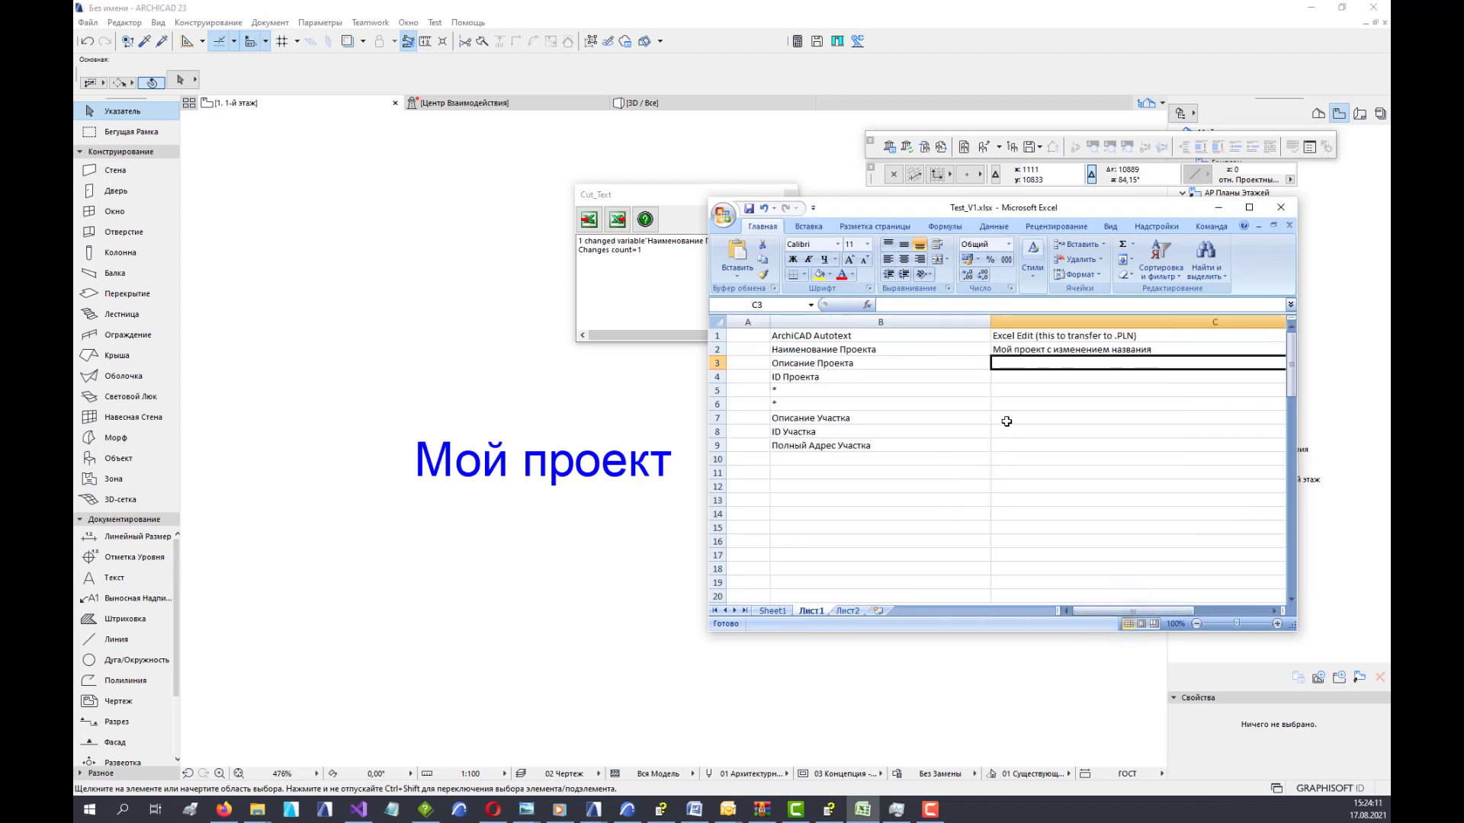
{"action": "type", "text": "Описание моего проекта"}
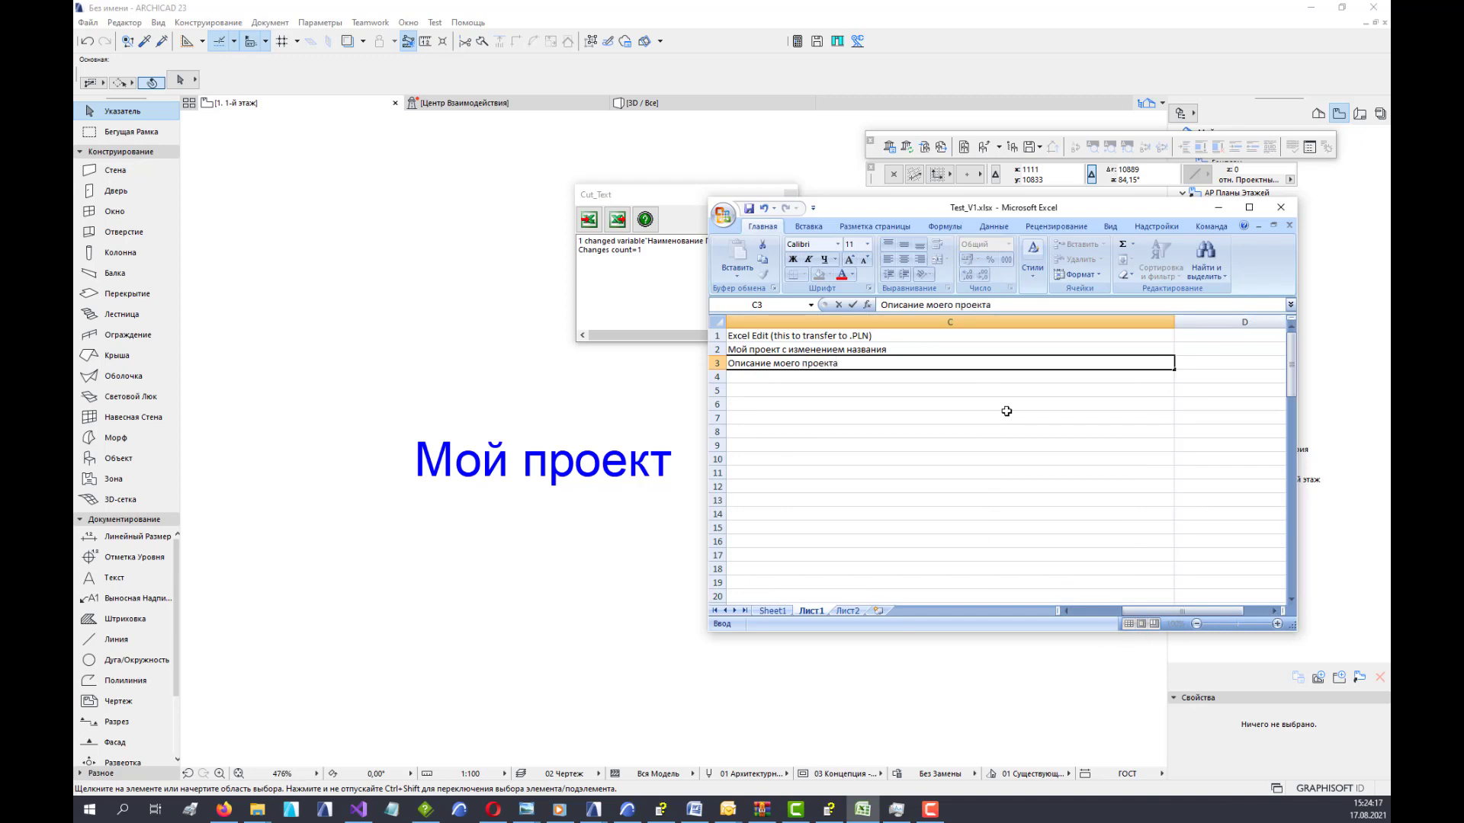
{"action": "key", "text": "Left"}
{"action": "key", "text": "Left"}
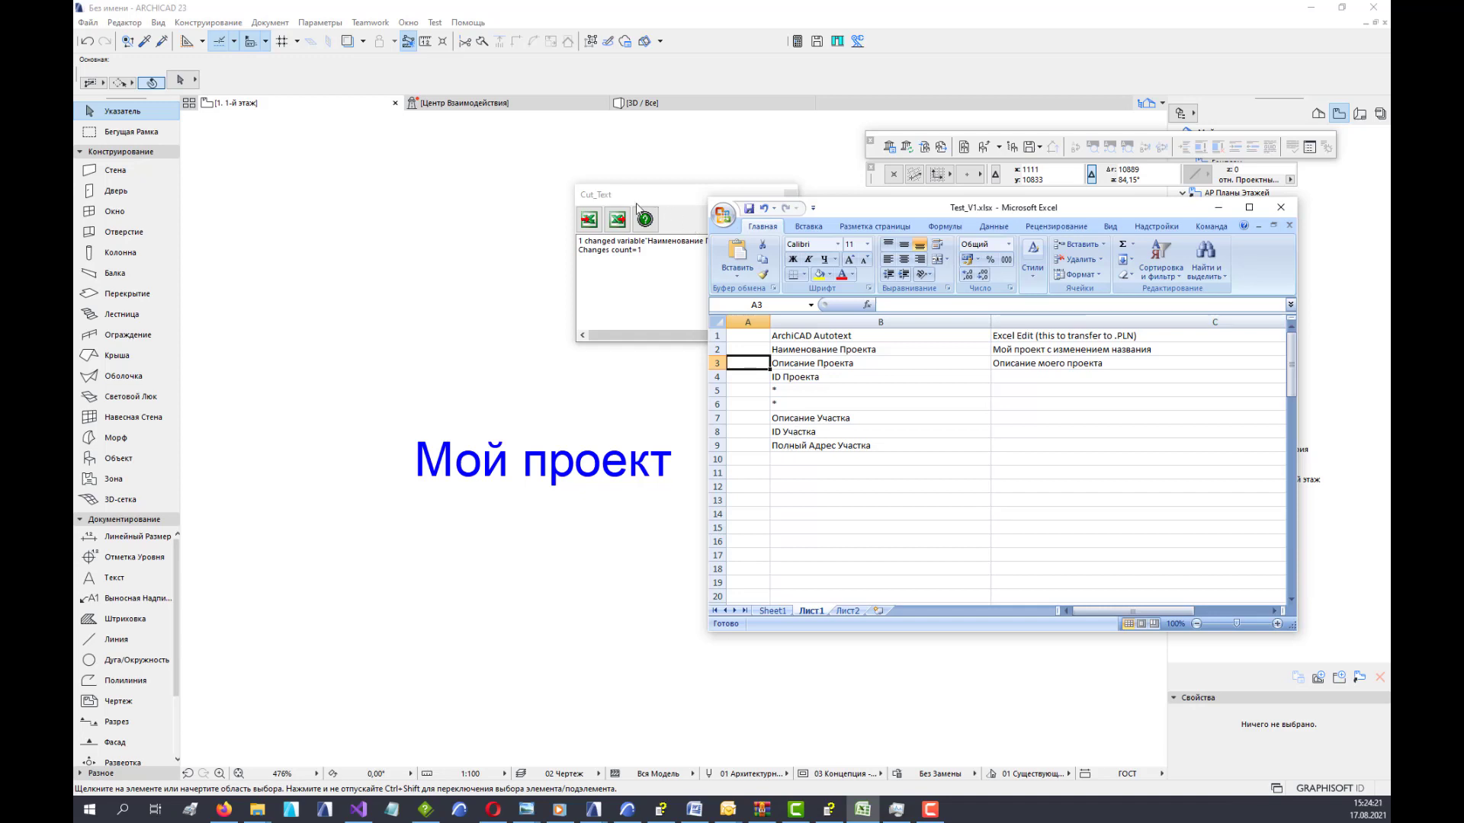
Switch back to ARCHICAD, import the edited autotexts from Excel with Cut_Text and check the text block on the plan.
{"action": "left_click", "coordinate": [616, 196]}
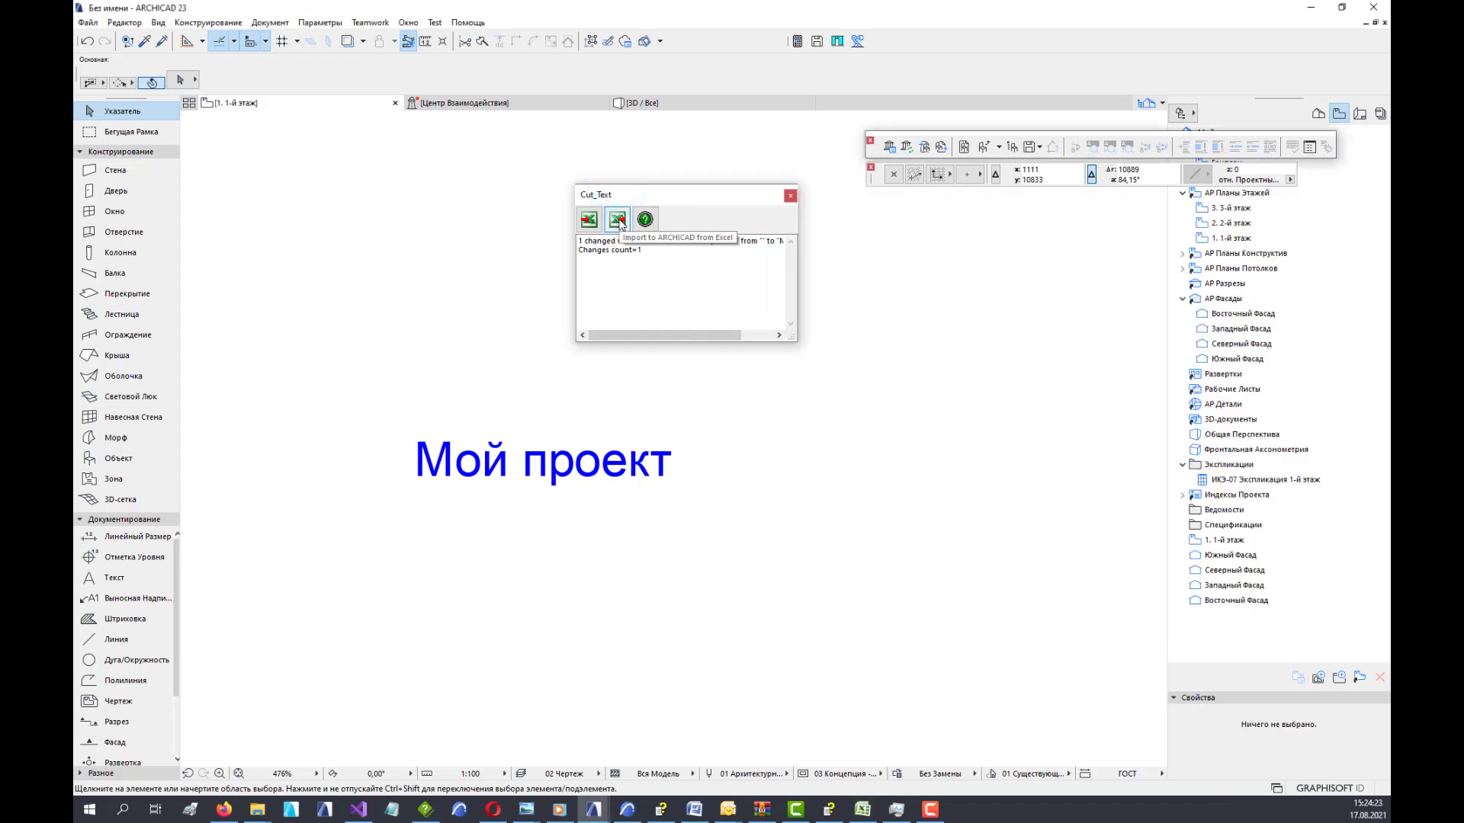
{"action": "left_click", "coordinate": [619, 222]}
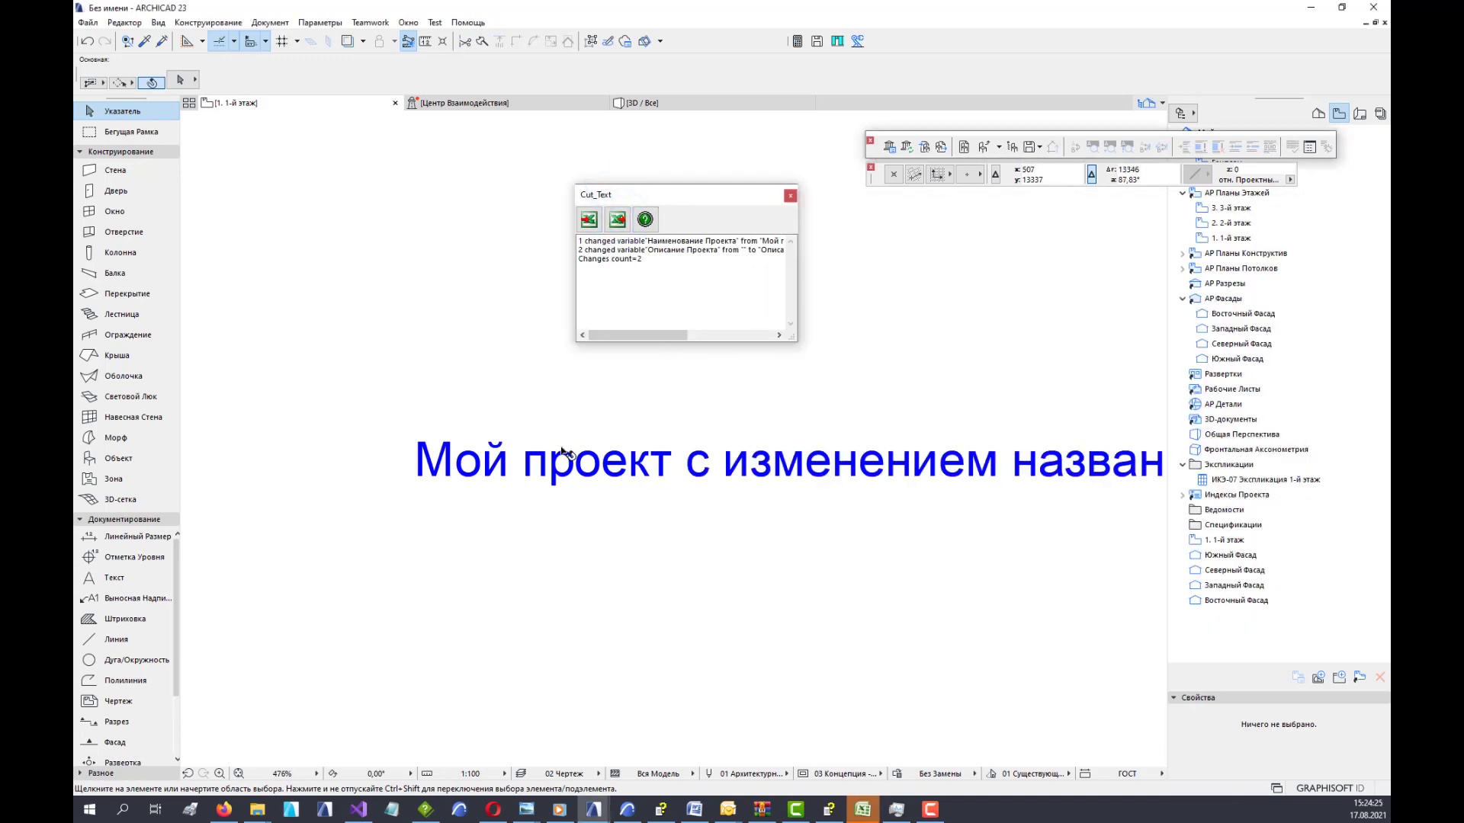
{"action": "scroll", "coordinate": [759, 466], "scroll_direction": "down", "scroll_amount": 1}
{"action": "middle_click_drag", "start_coordinate": [759, 467], "coordinate": [660, 436]}
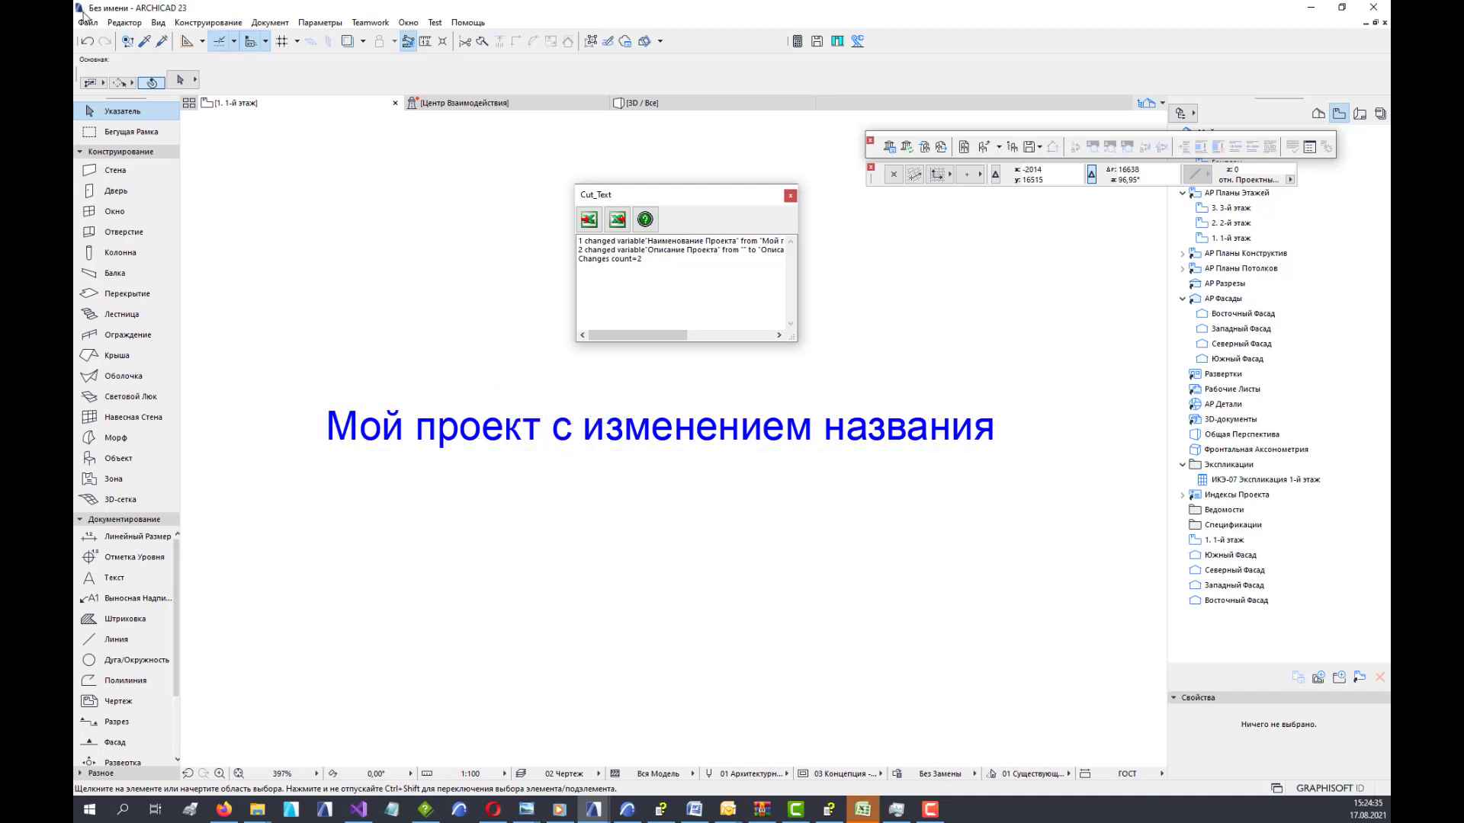
Review the imported name and description in the project information and set Наименование Проекта to "Мой проект с изменением названия в АРХИКАД".
{"action": "left_click", "coordinate": [87, 23]}
{"action": "mouse_move", "coordinate": [102, 253]}
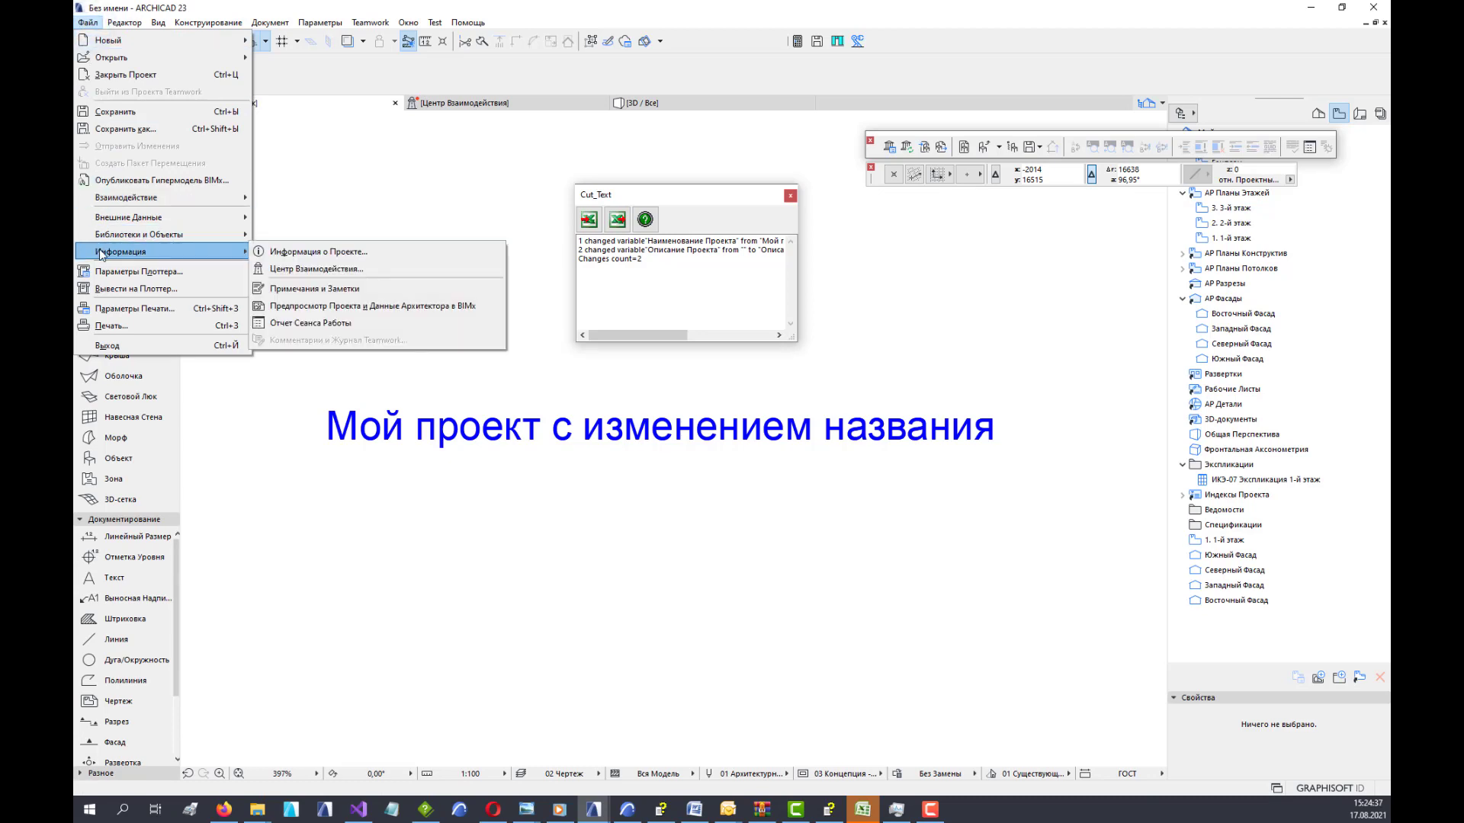
{"action": "left_click", "coordinate": [317, 252]}
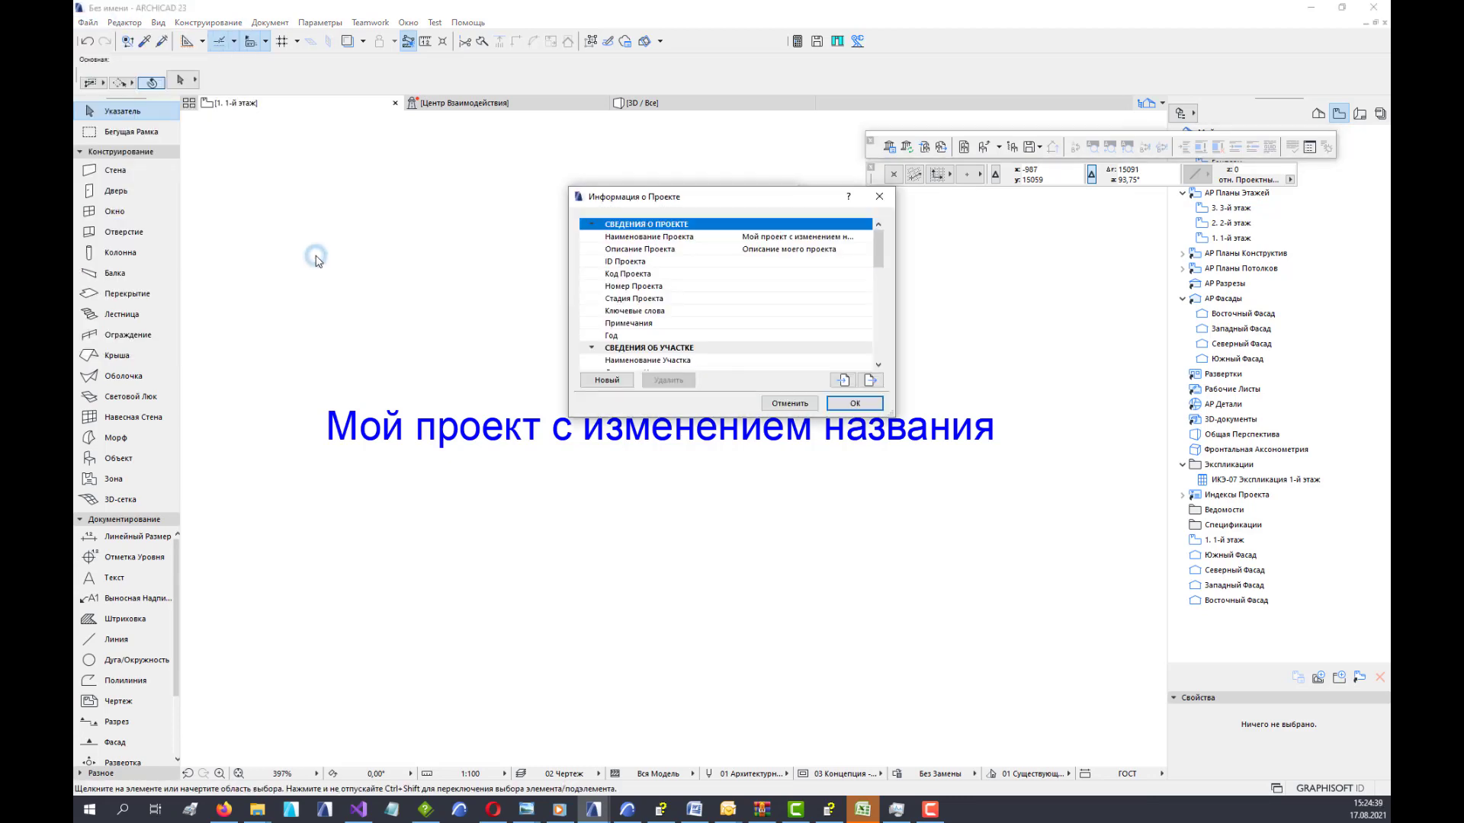
{"action": "left_click", "coordinate": [751, 238]}
{"action": "left_click", "coordinate": [753, 249]}
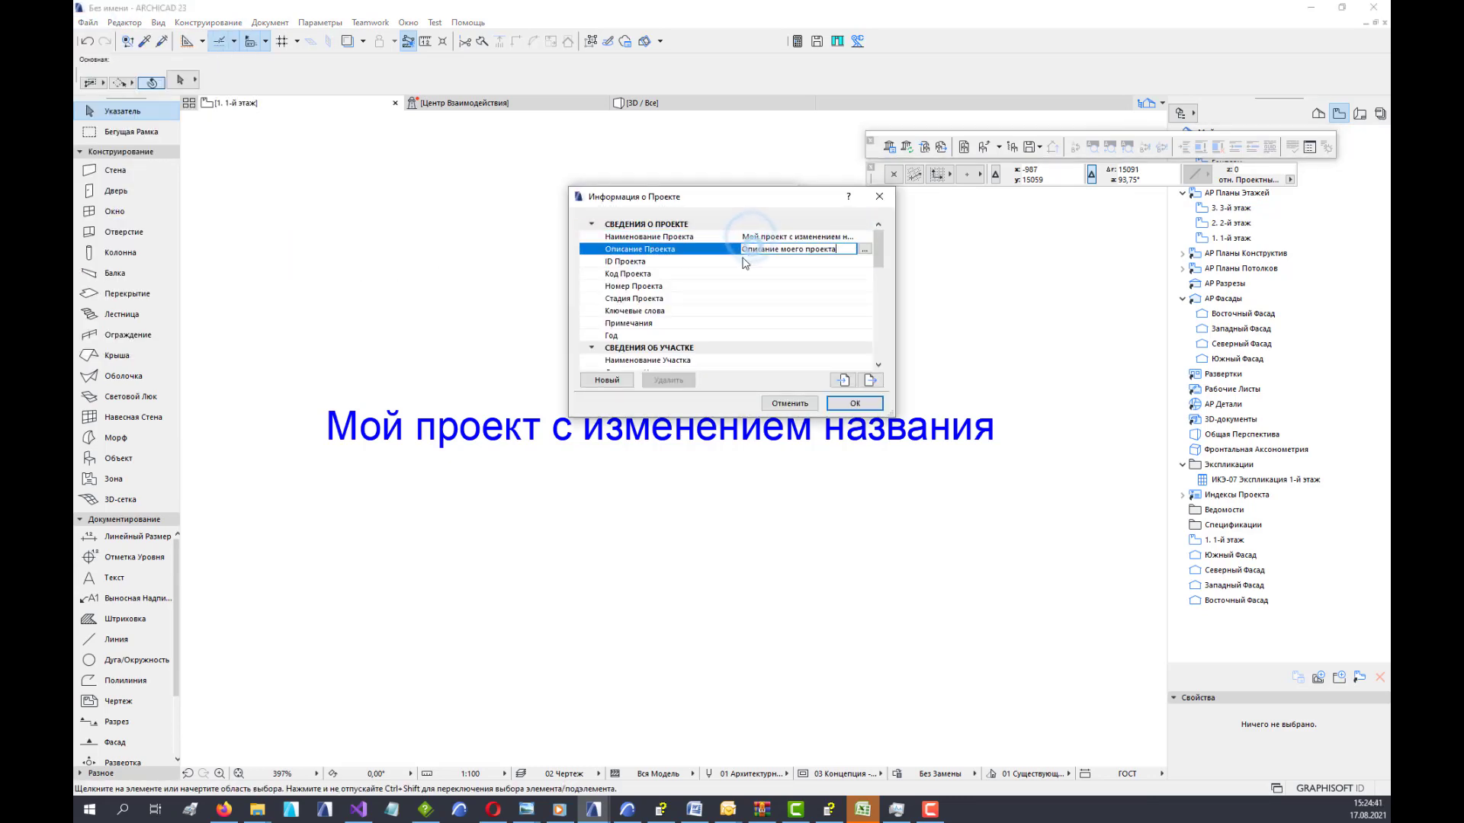
{"action": "left_click", "coordinate": [636, 237]}
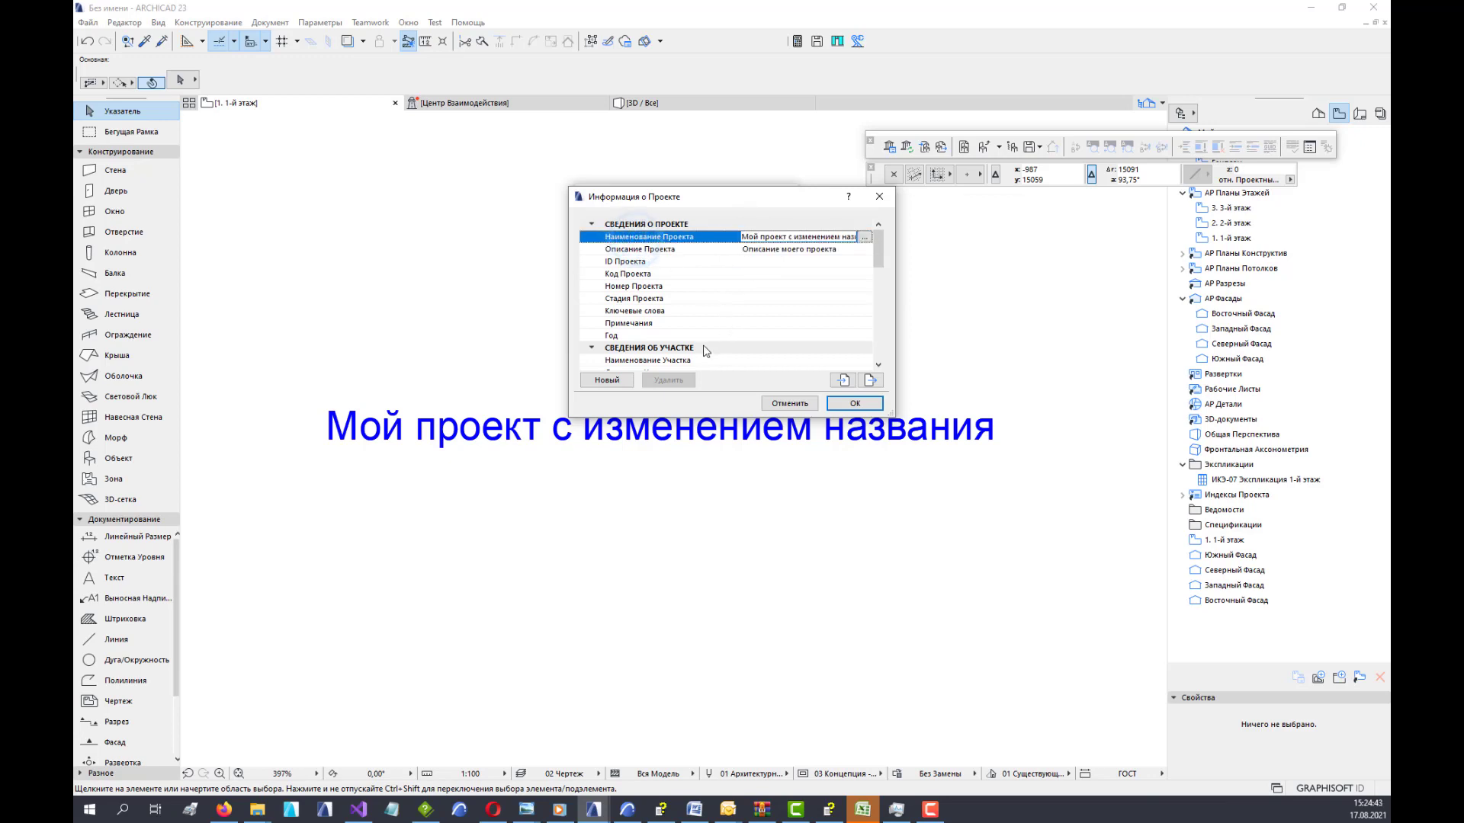
{"action": "left_click", "coordinate": [778, 238]}
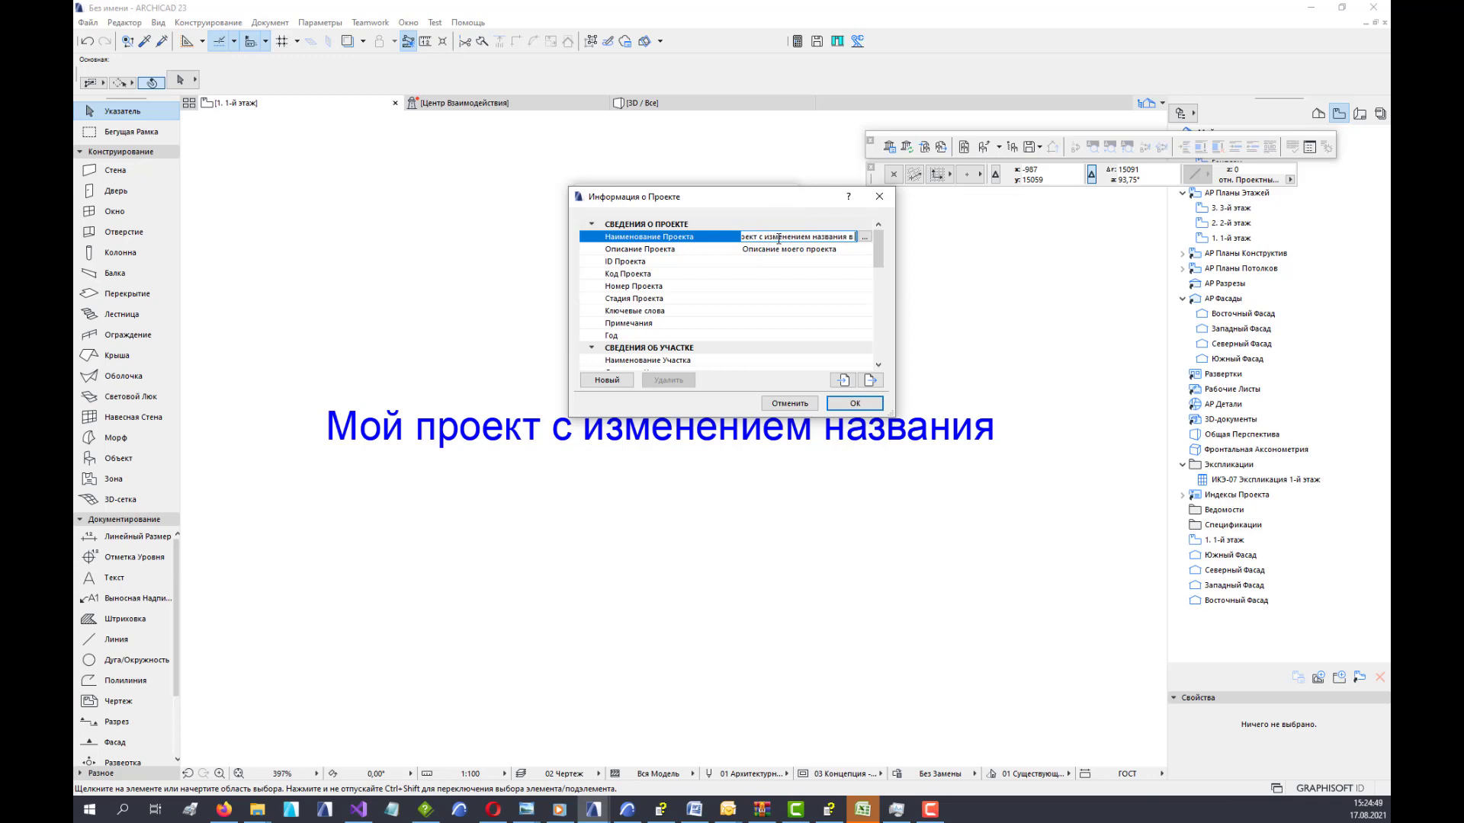
{"action": "type", "text": "в АРХИКАД"}
{"action": "left_click", "coordinate": [855, 403]}
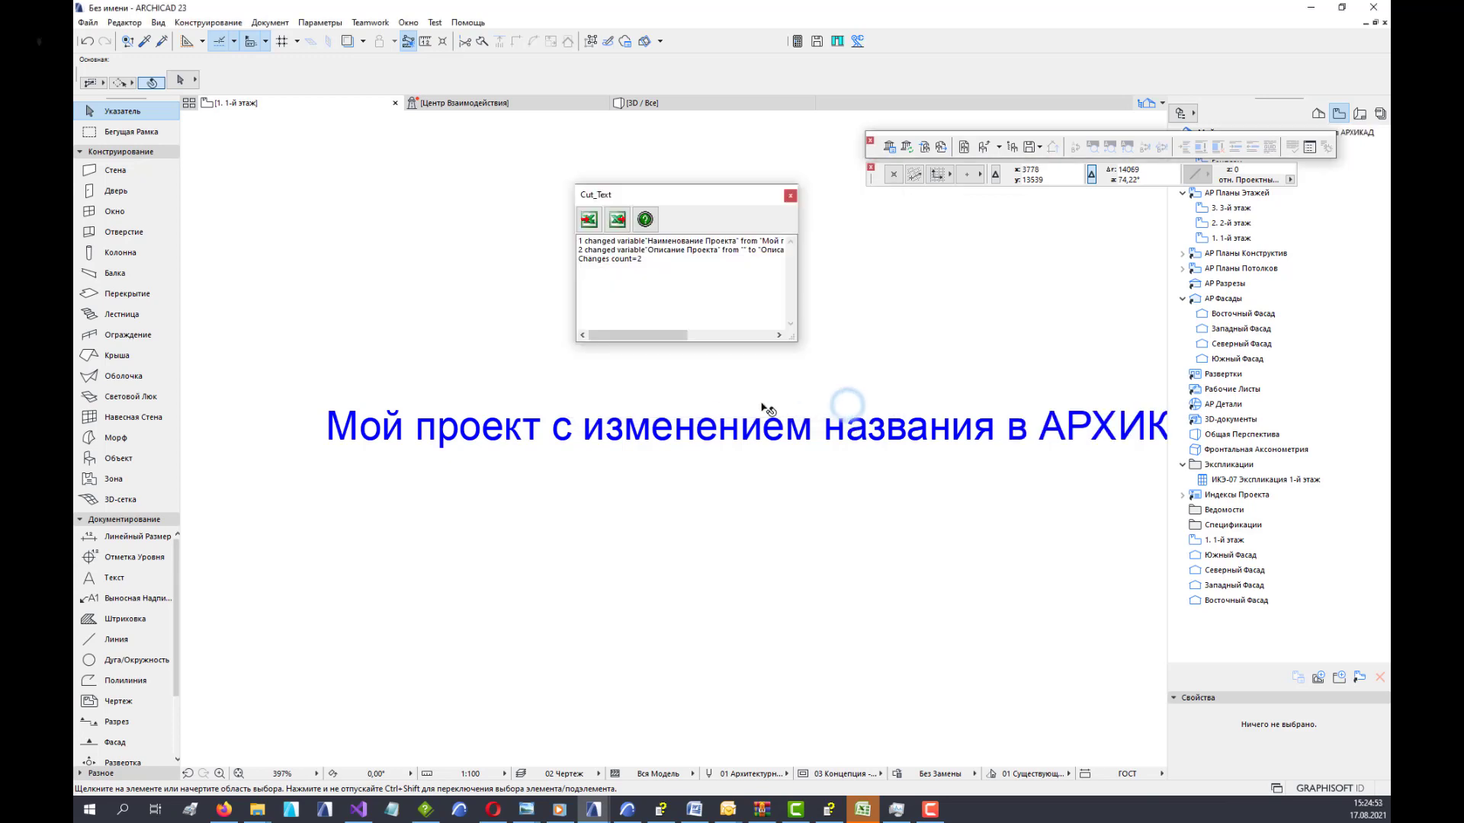
{"action": "scroll", "coordinate": [794, 431], "scroll_direction": "down", "scroll_amount": 3}
{"action": "middle_click_drag", "start_coordinate": [794, 430], "coordinate": [738, 427]}
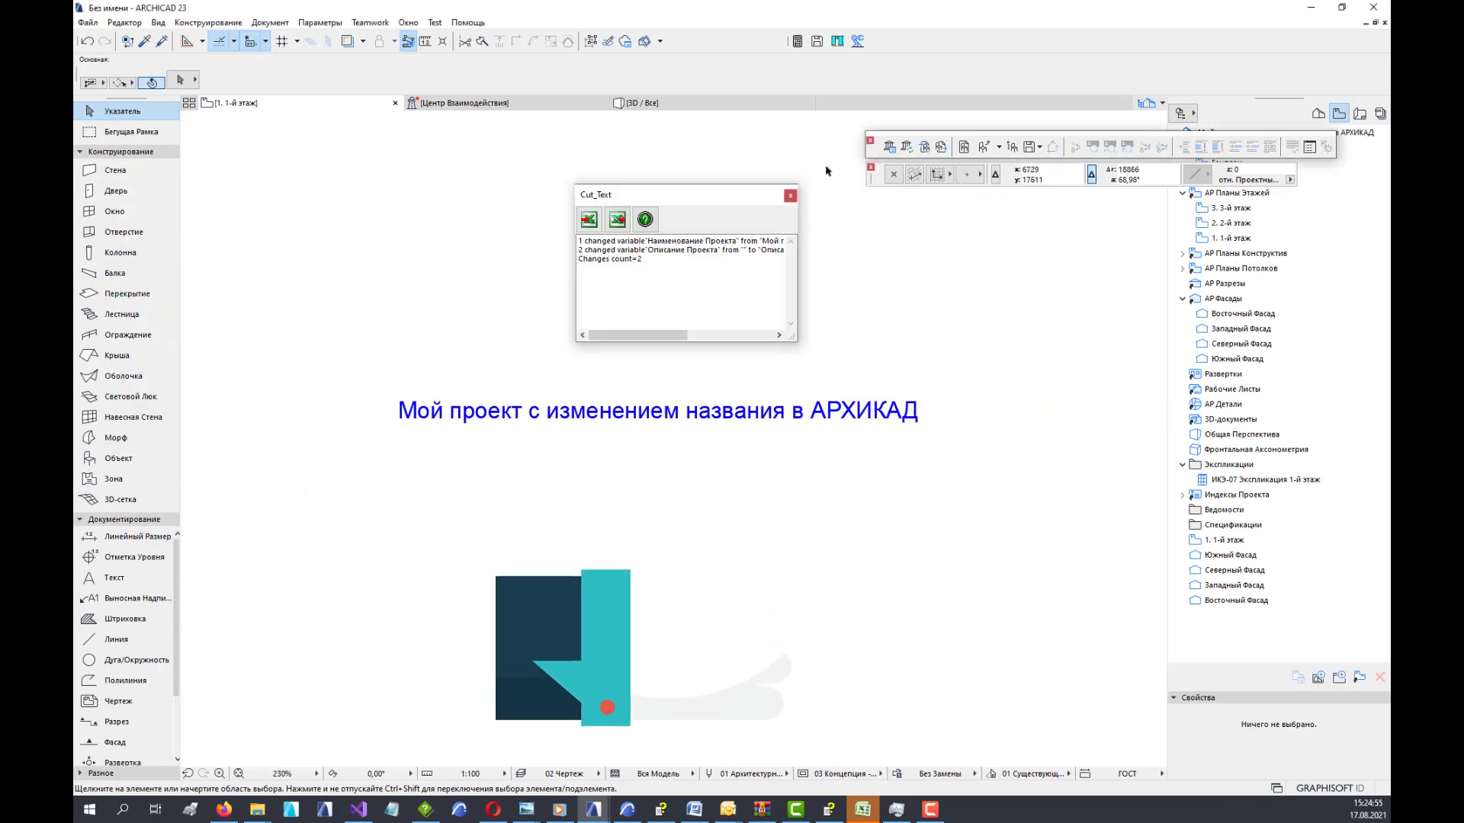
Export the autotexts with Cut_Text to the workbook again, widen its report window and switch to Excel.
{"action": "left_click", "coordinate": [588, 225]}
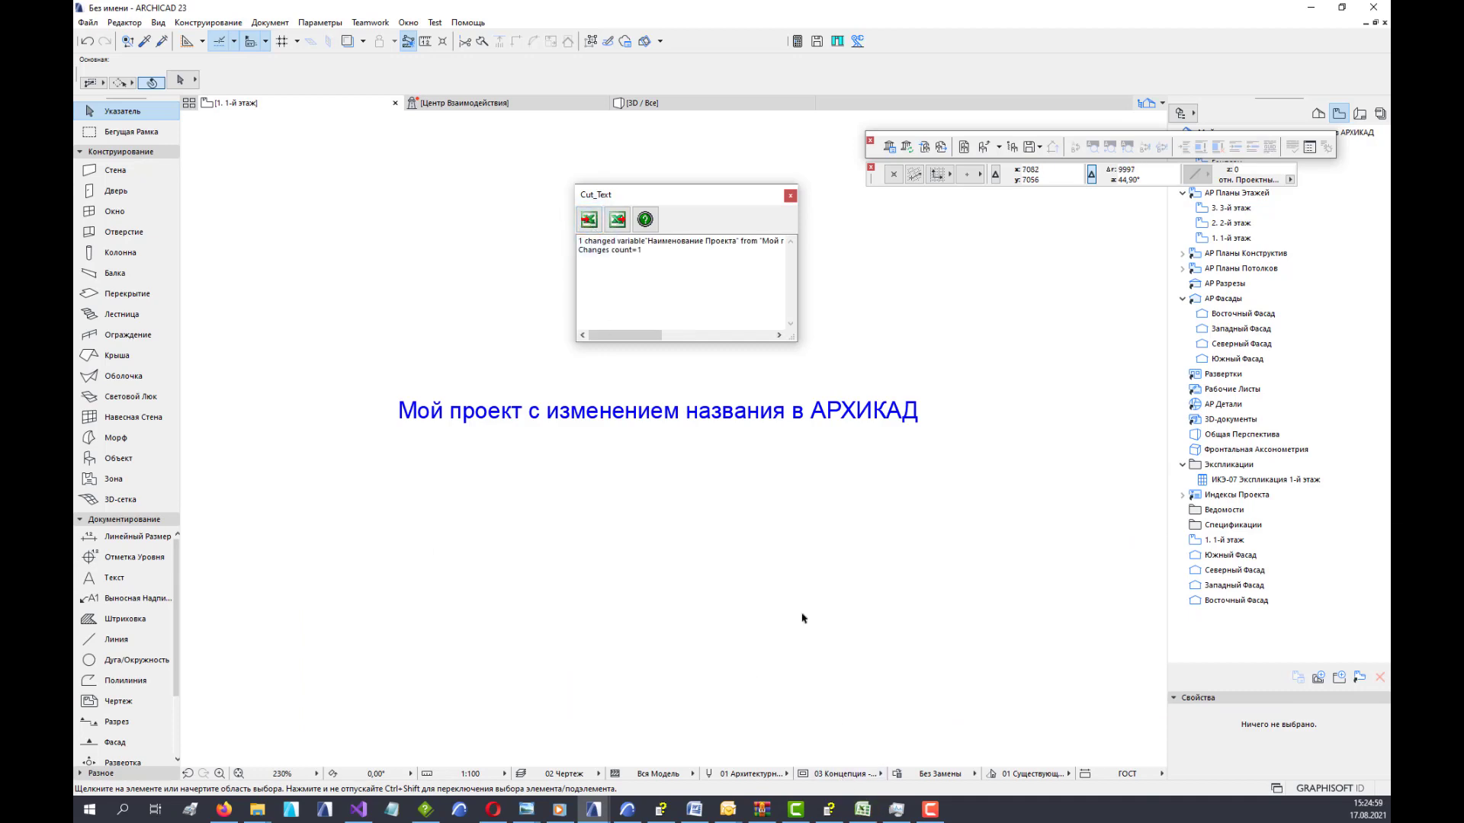
{"action": "left_click_drag", "start_coordinate": [791, 337], "coordinate": [959, 364]}
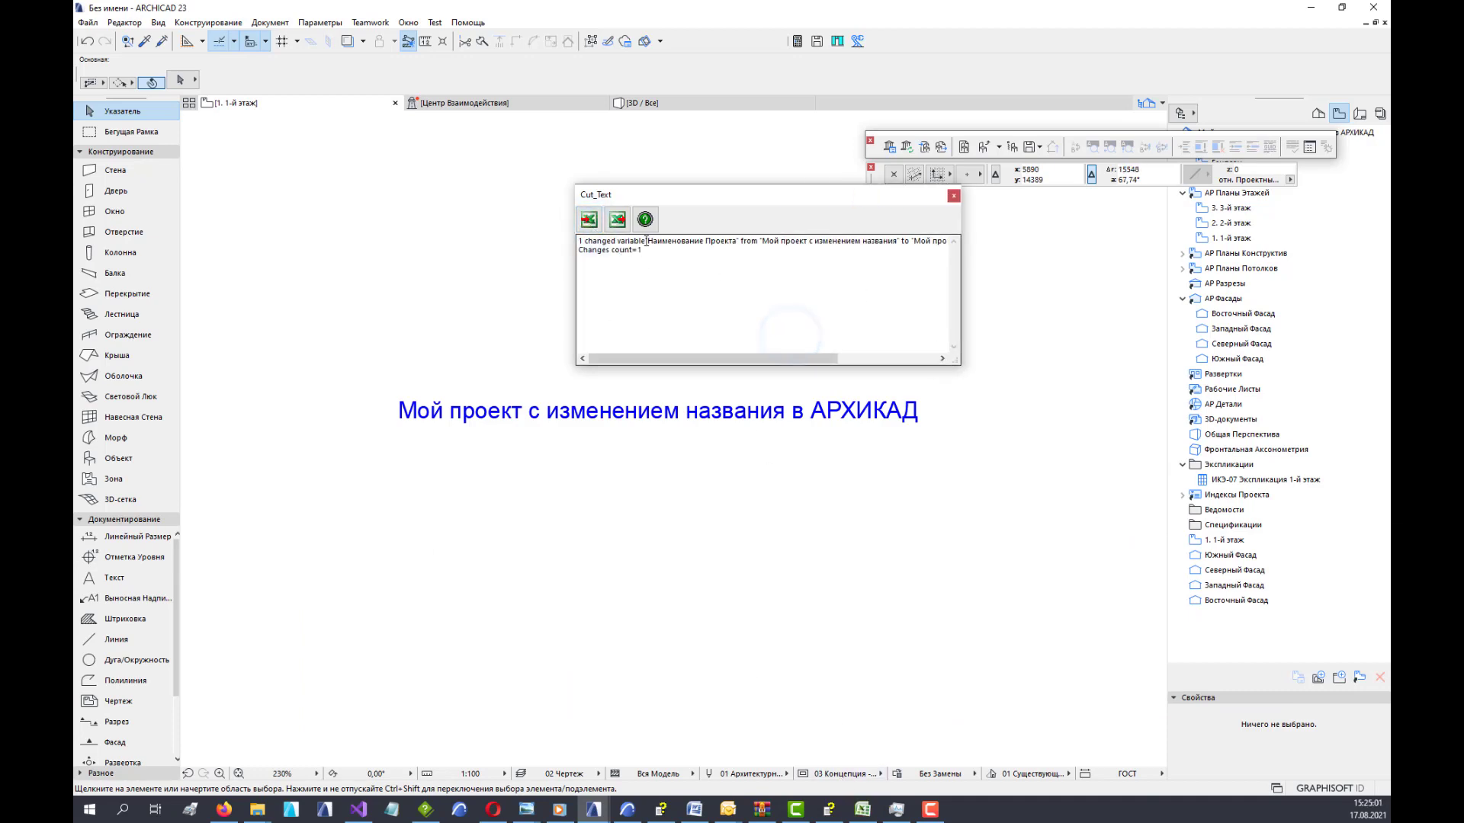
{"action": "left_click", "coordinate": [862, 810]}
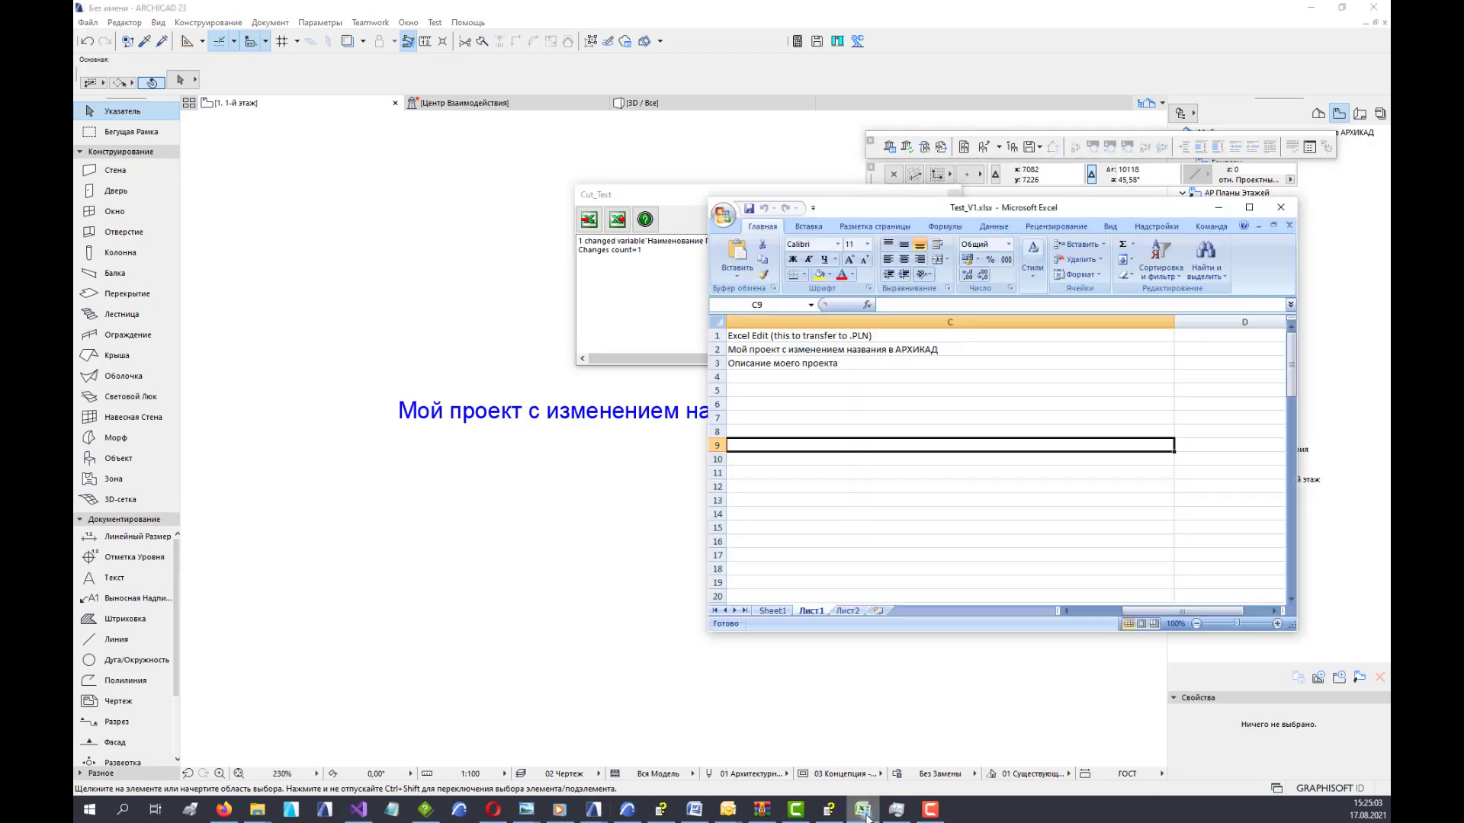
Extend the project name in C2 to "Мой проект с изменением названия в АРХИКАД назад в АРХИКАД".
{"action": "left_click", "coordinate": [876, 351]}
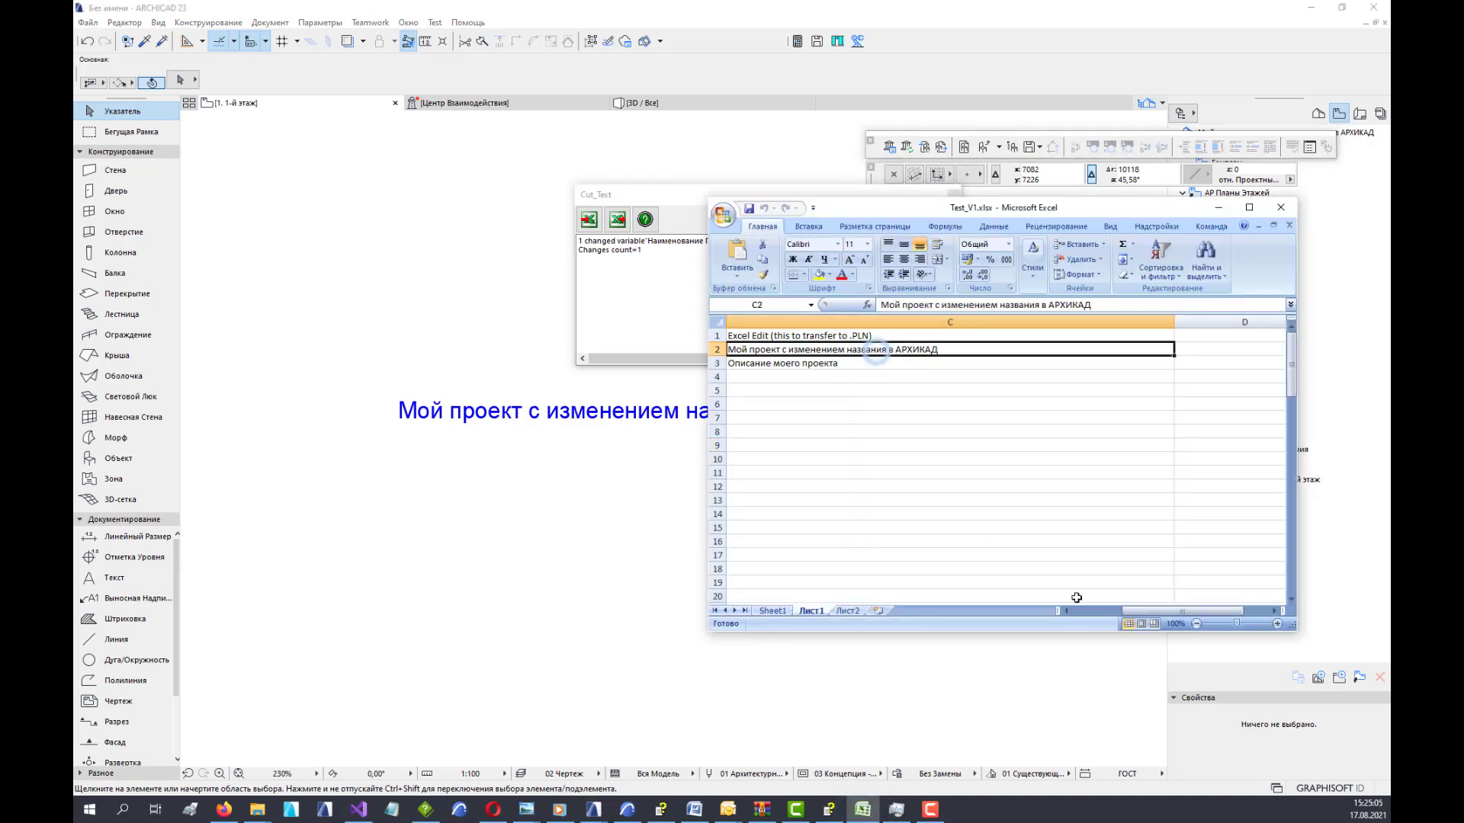
{"action": "left_click_drag", "start_coordinate": [1183, 611], "coordinate": [1134, 611]}
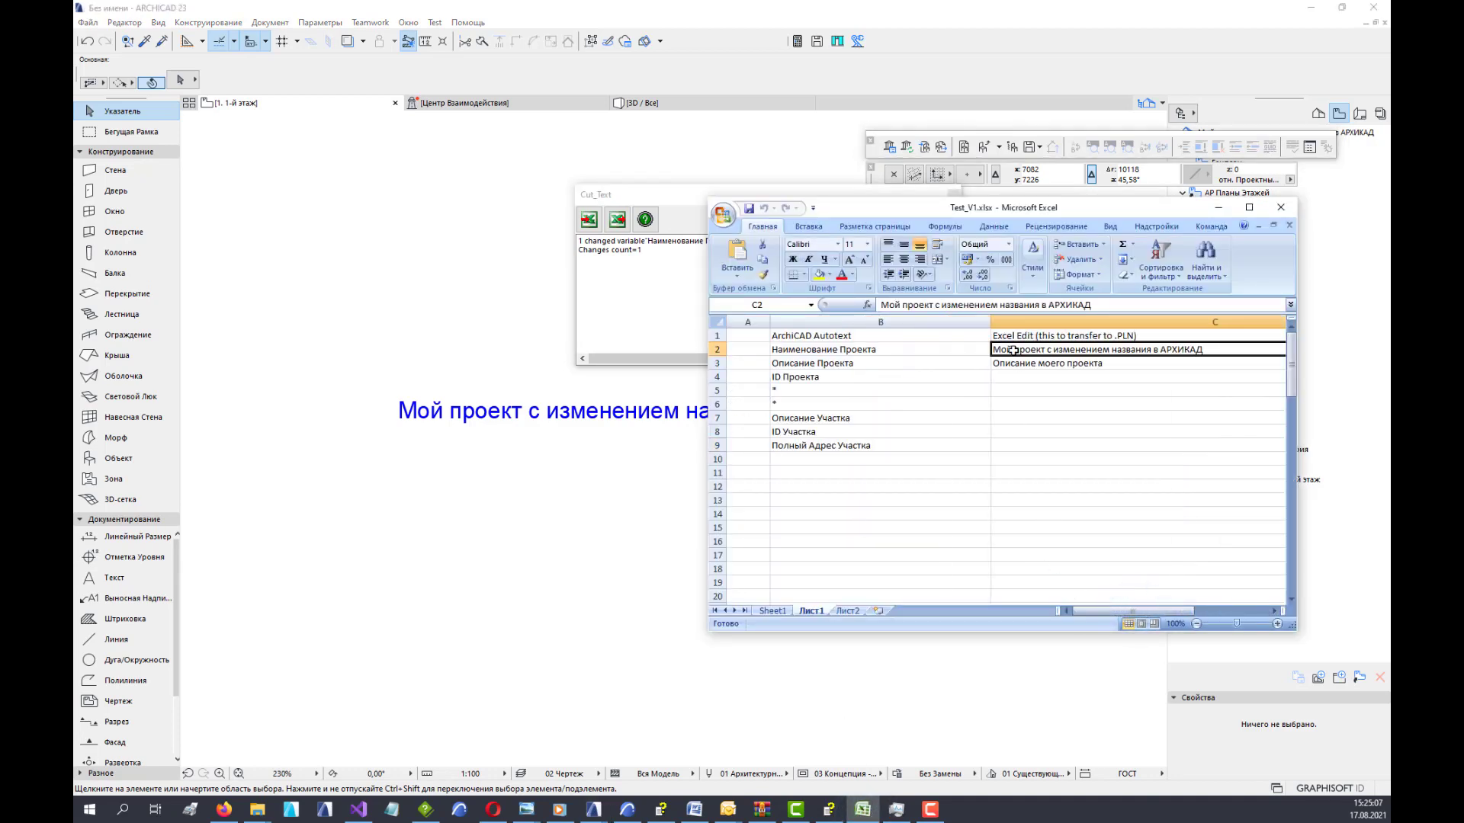
{"action": "left_click", "coordinate": [1105, 308]}
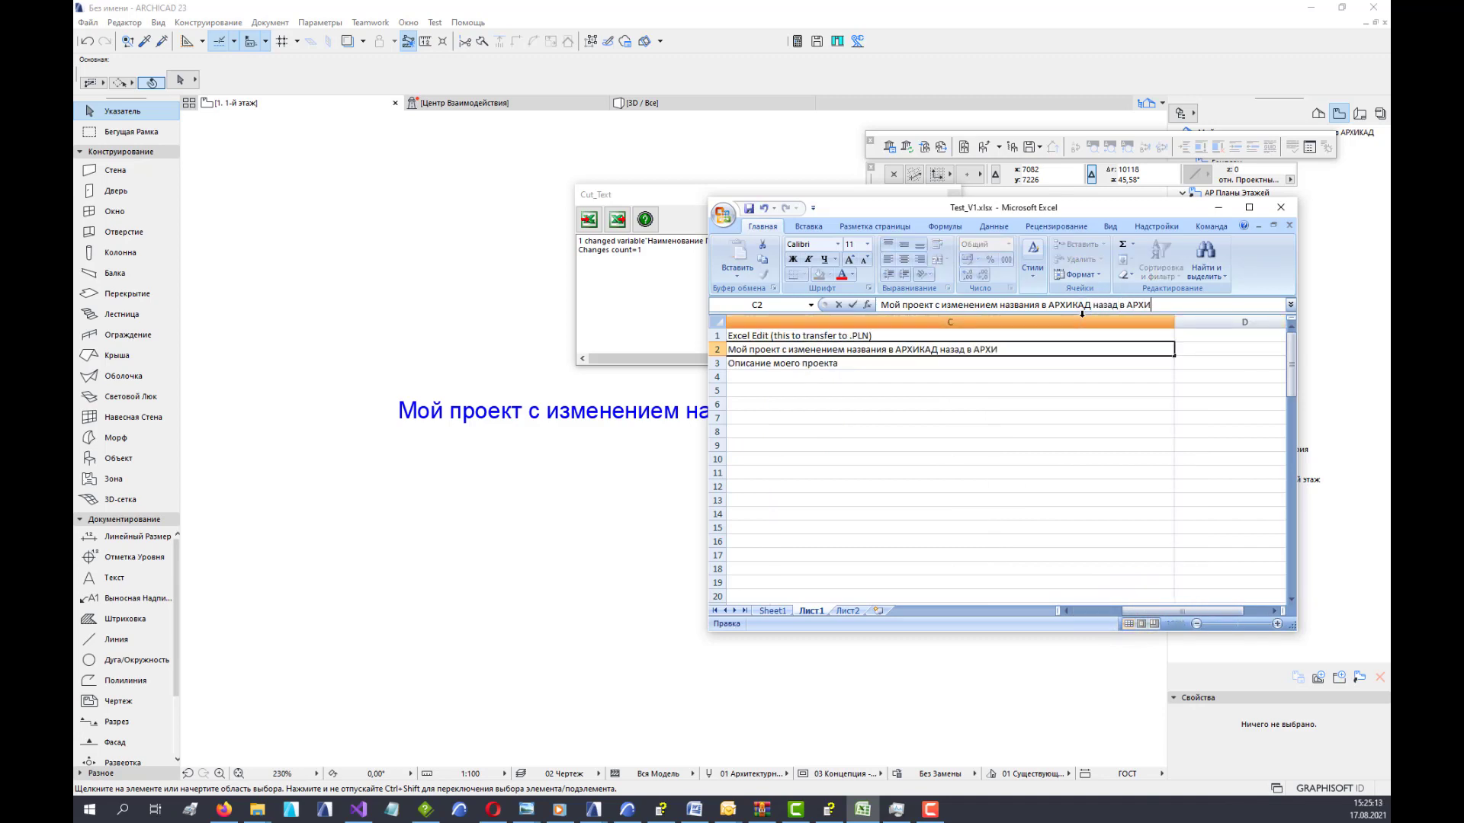
{"action": "key", "text": "Return"}
{"action": "key", "text": "Up"}
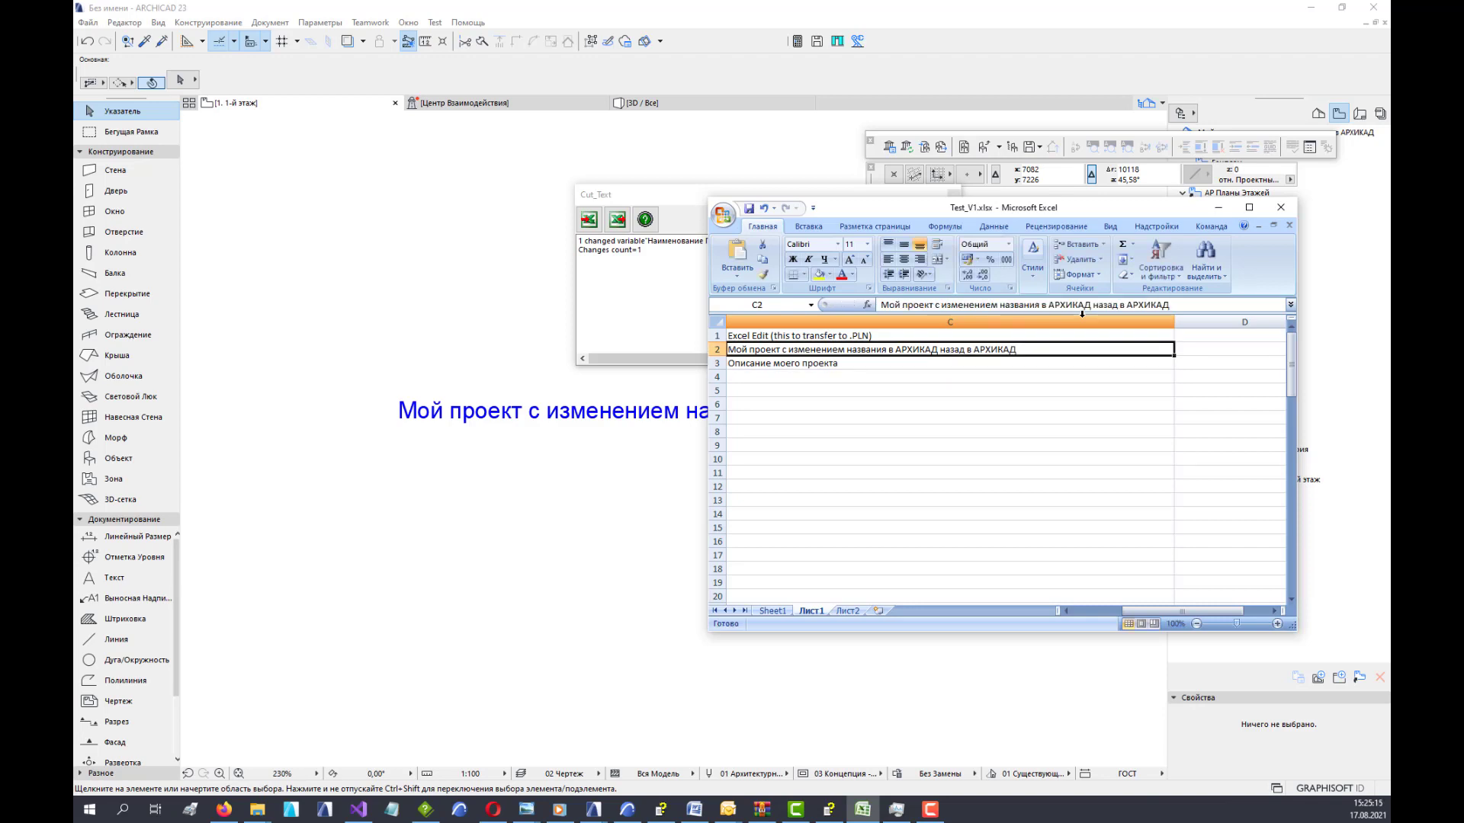
Return to the start of row 2, switch back to ARCHICAD and import the extended project name from Excel with Cut_Text.
{"action": "key", "text": "Home"}
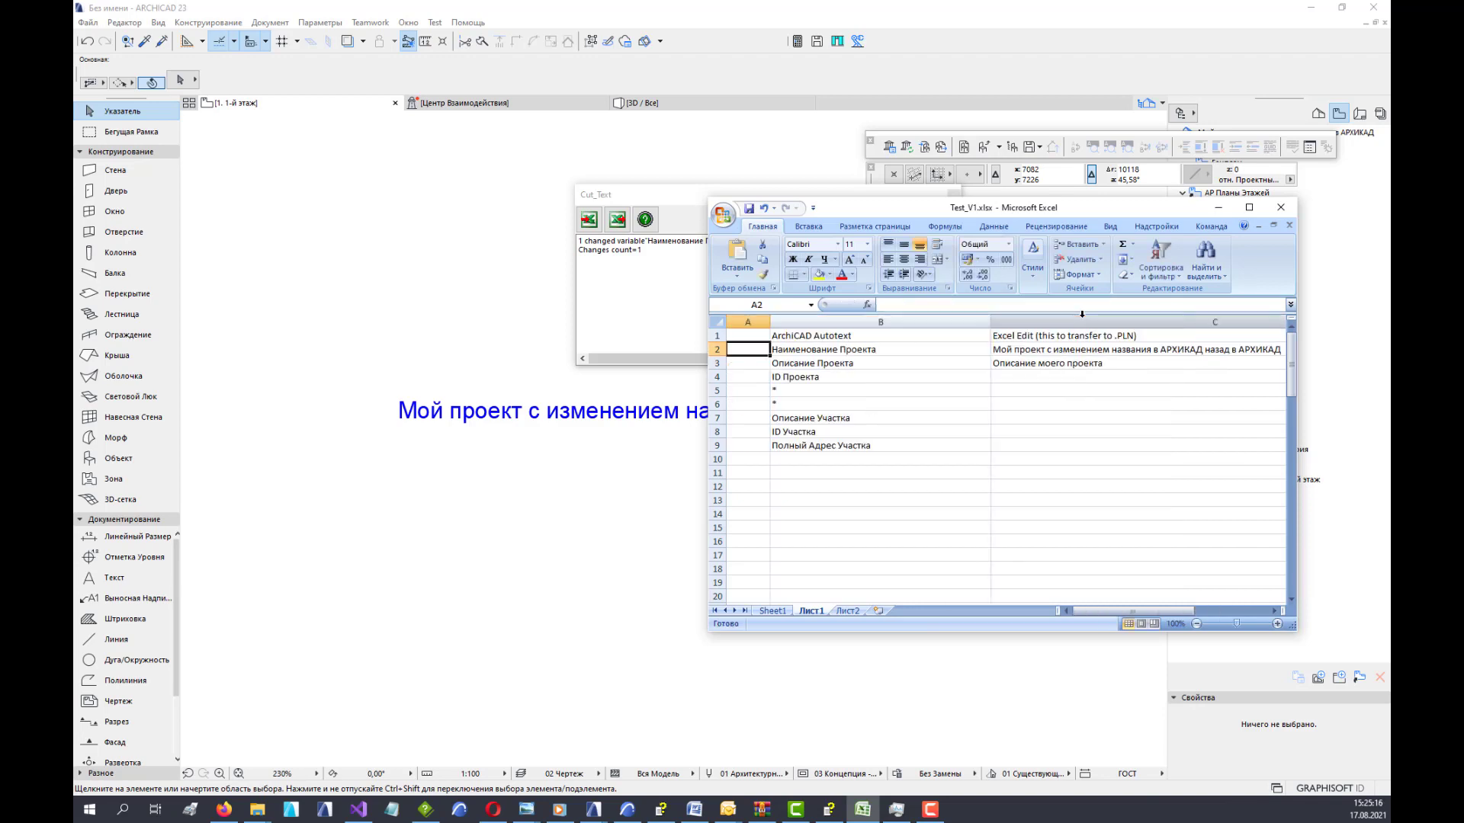
{"action": "left_click", "coordinate": [615, 221]}
{"action": "left_click", "coordinate": [614, 221]}
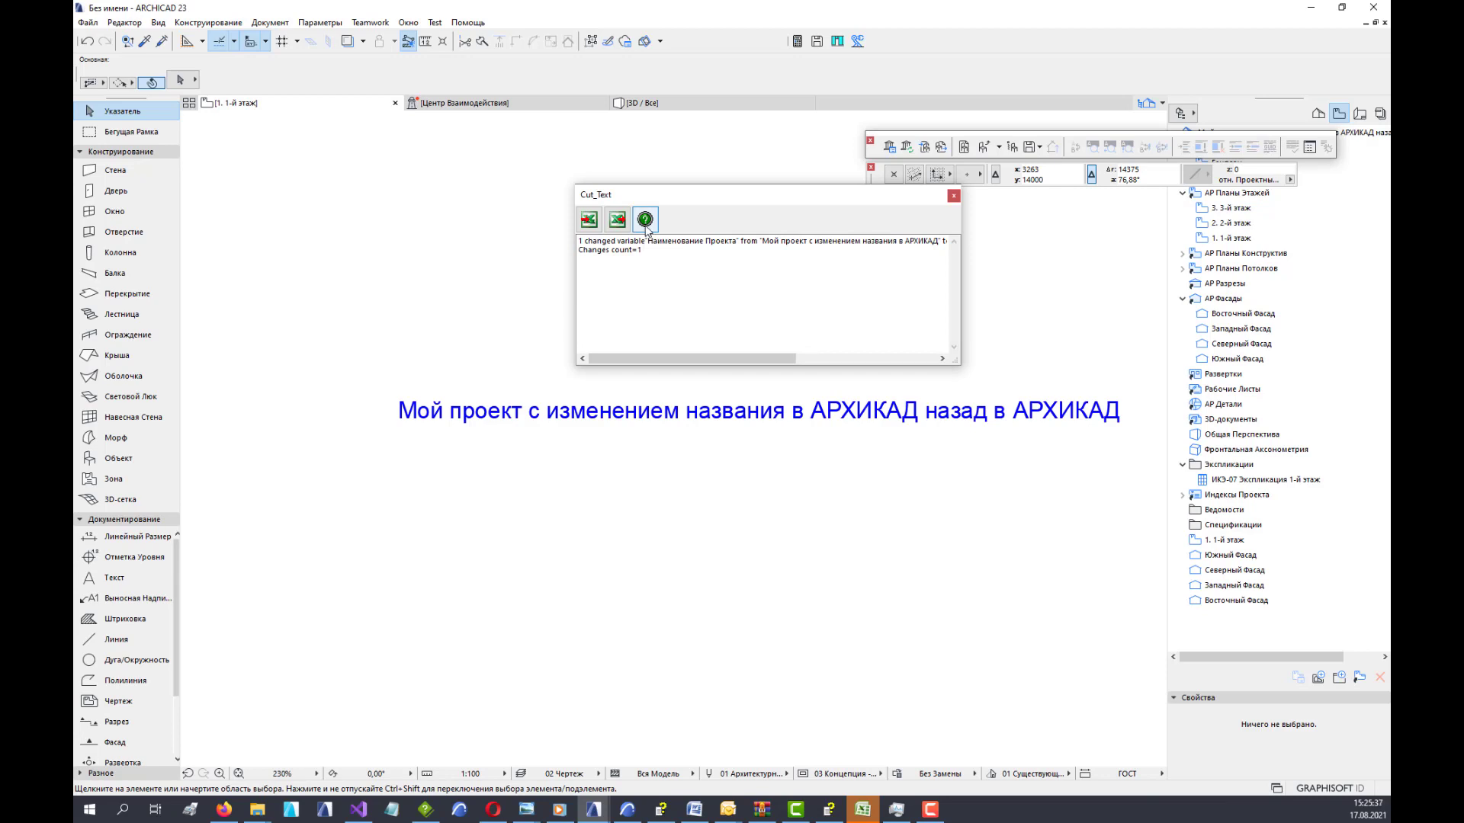
Read the Cut_Text help topics on starting the program, creating a variable list, exporting and importing autotext values, and close the help.
{"action": "left_click", "coordinate": [645, 227]}
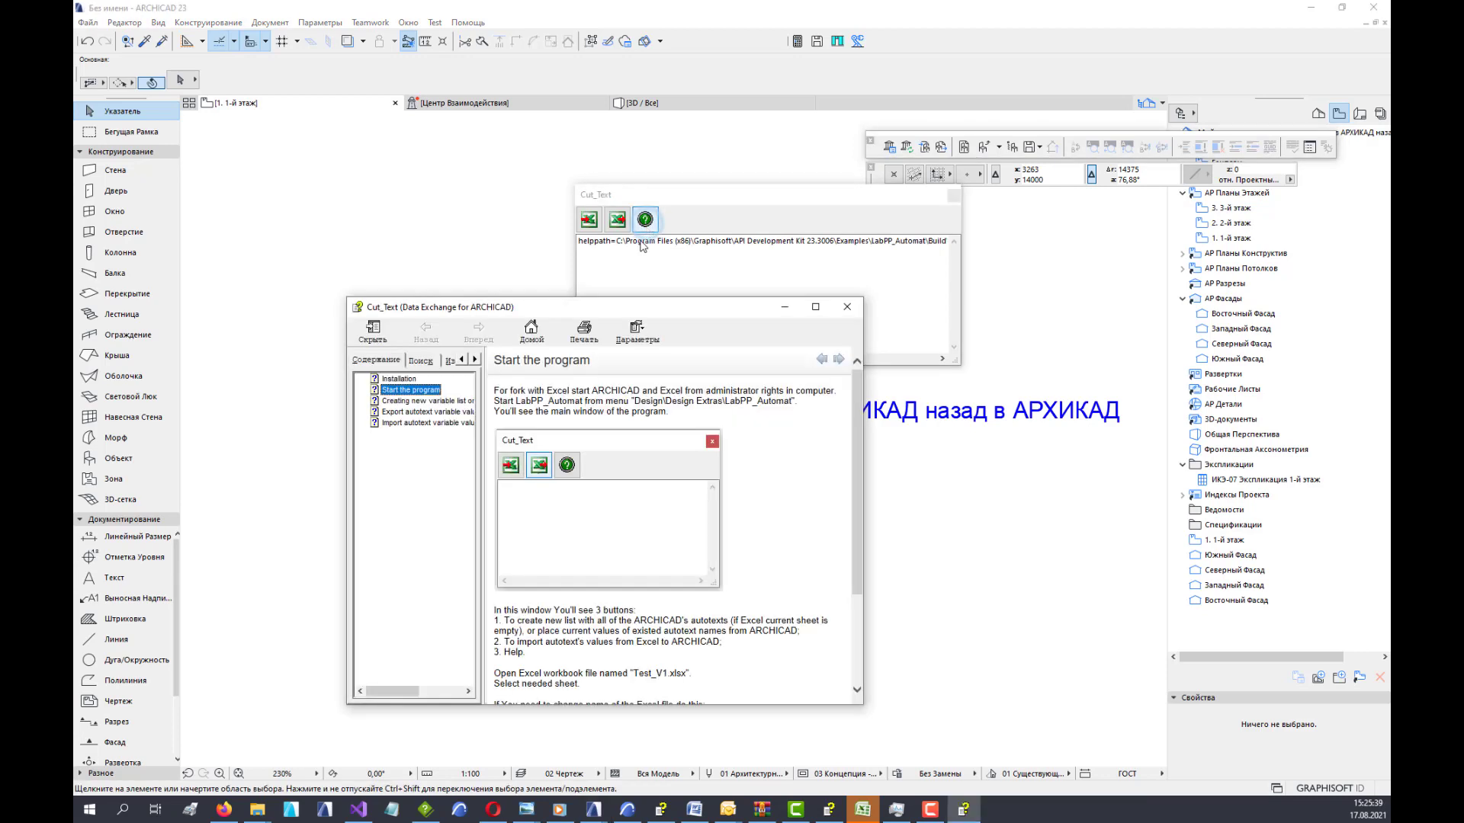
{"action": "scroll", "coordinate": [695, 259], "scroll_direction": "down", "scroll_amount": 5}
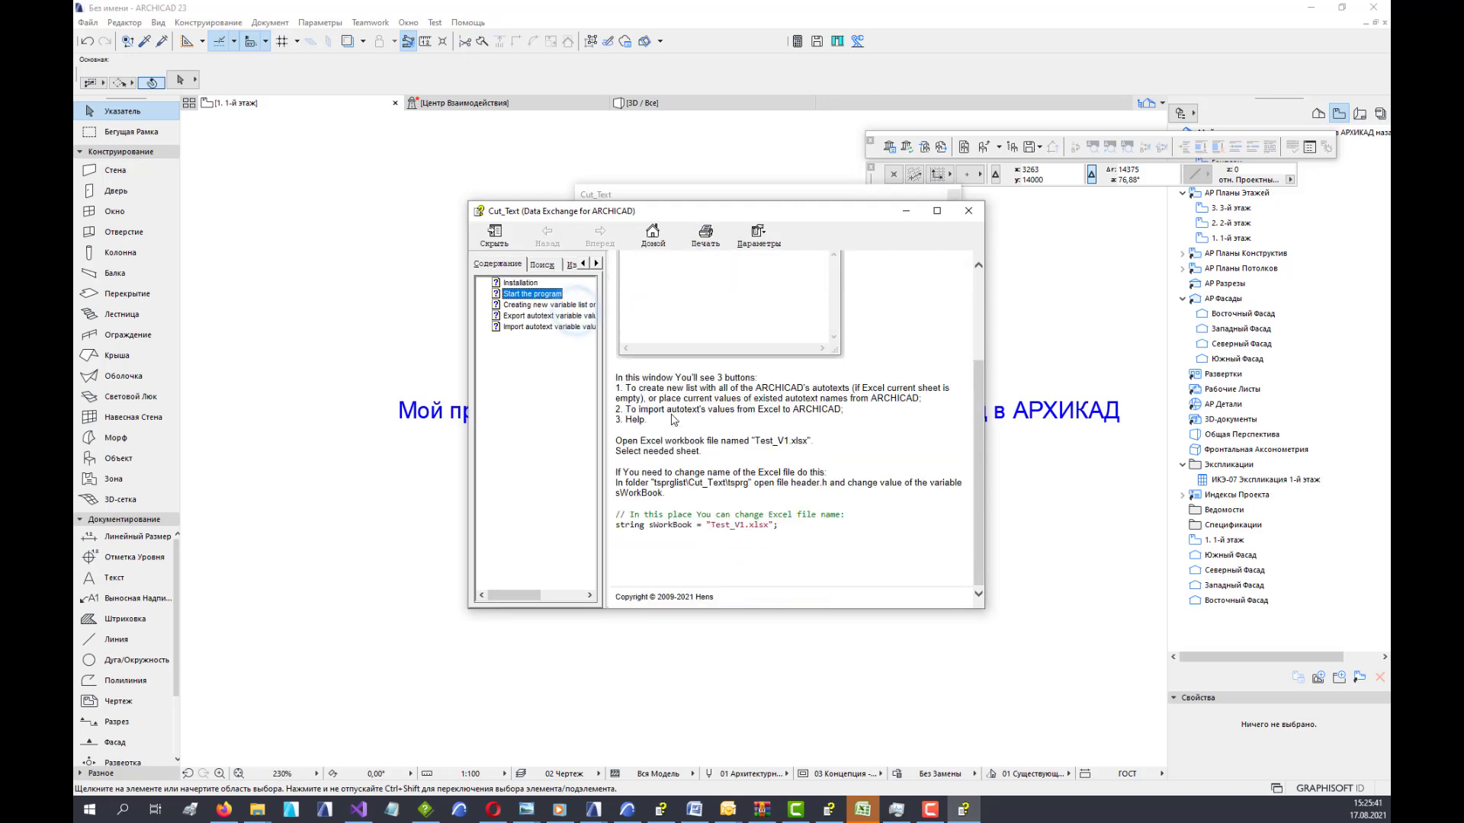
{"action": "left_click", "coordinate": [537, 305]}
{"action": "left_click", "coordinate": [529, 315]}
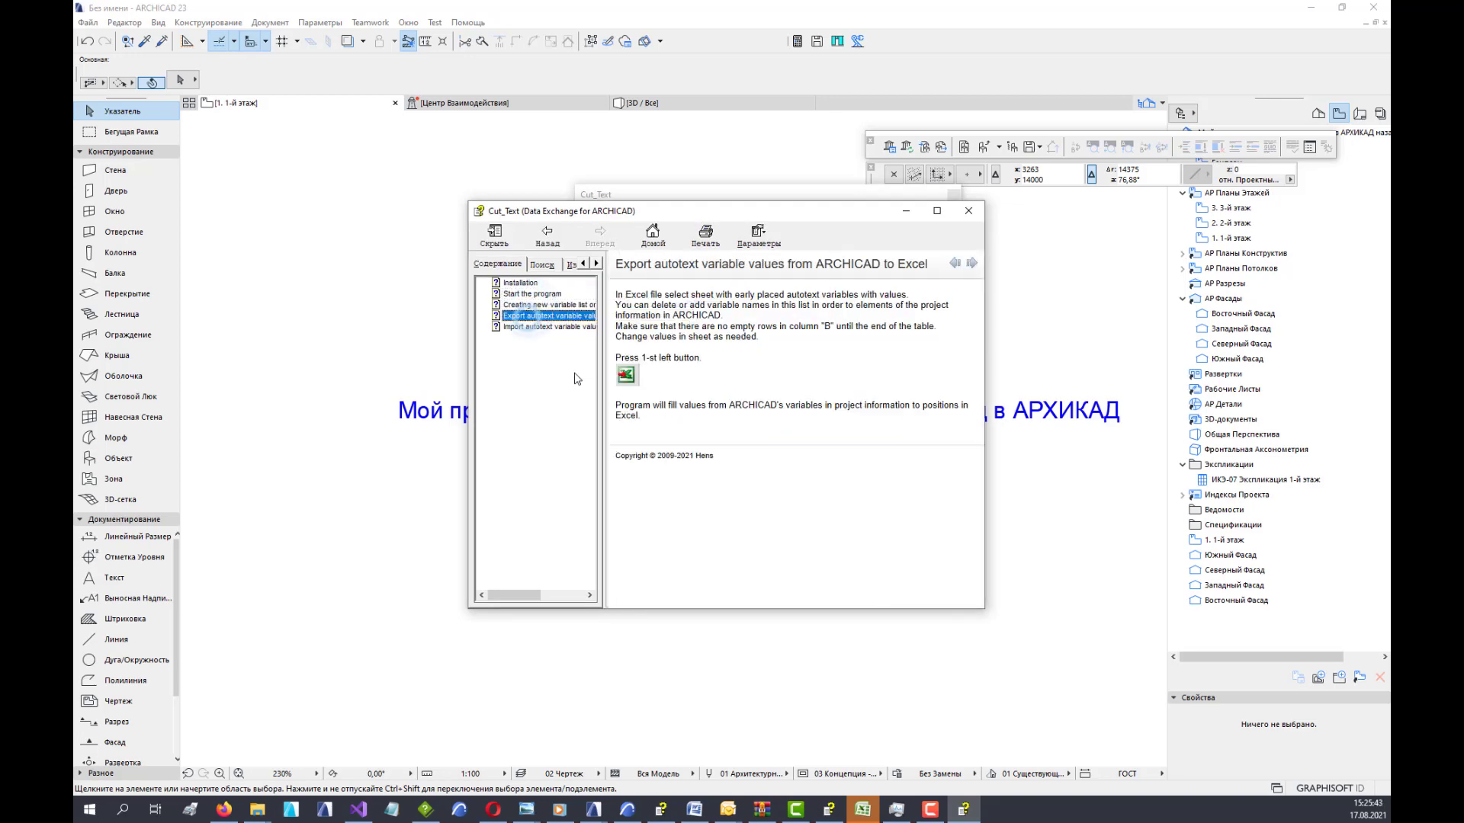
{"action": "left_click", "coordinate": [534, 326]}
{"action": "left_click", "coordinate": [968, 211]}
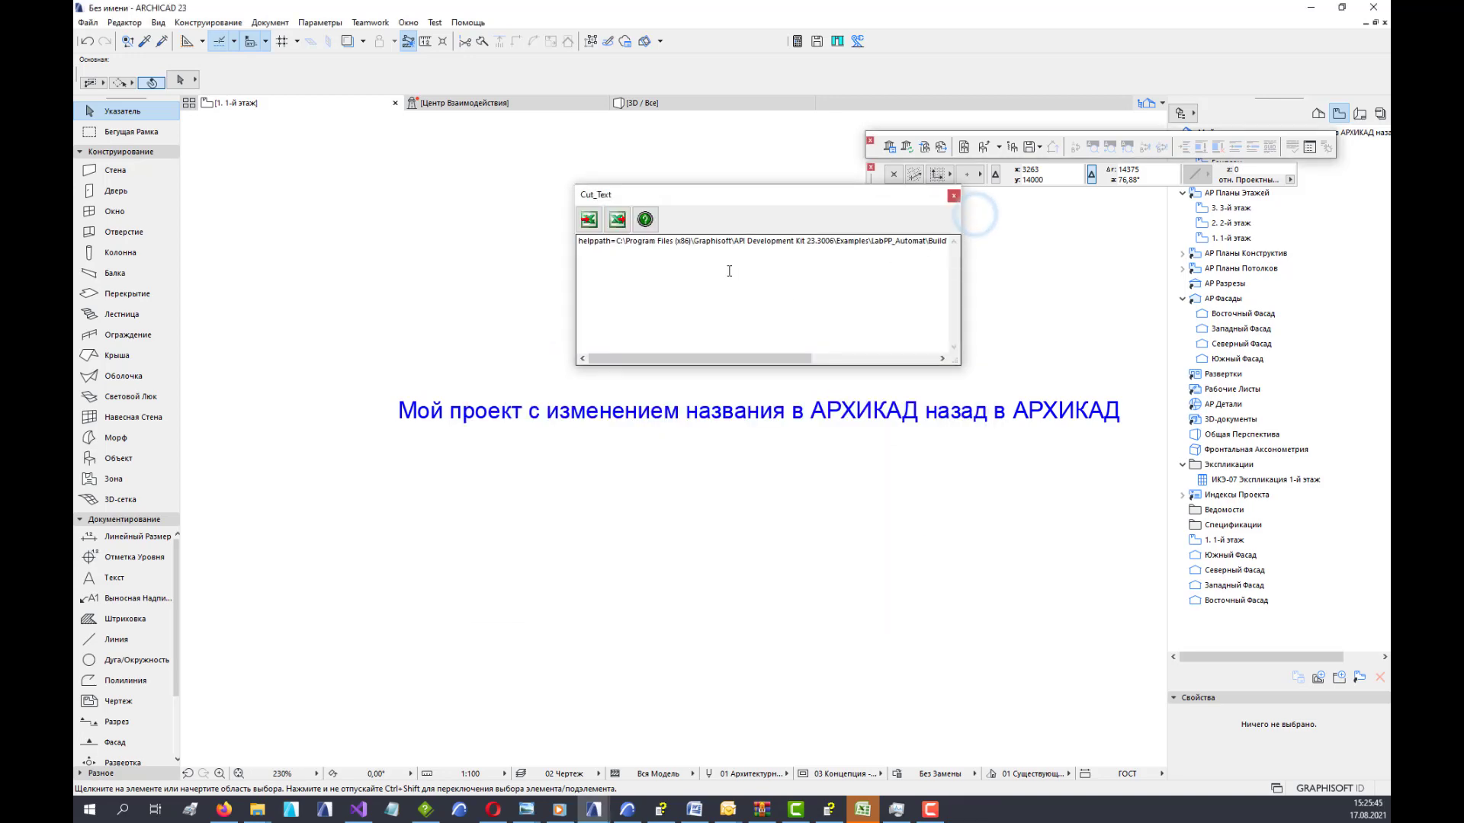